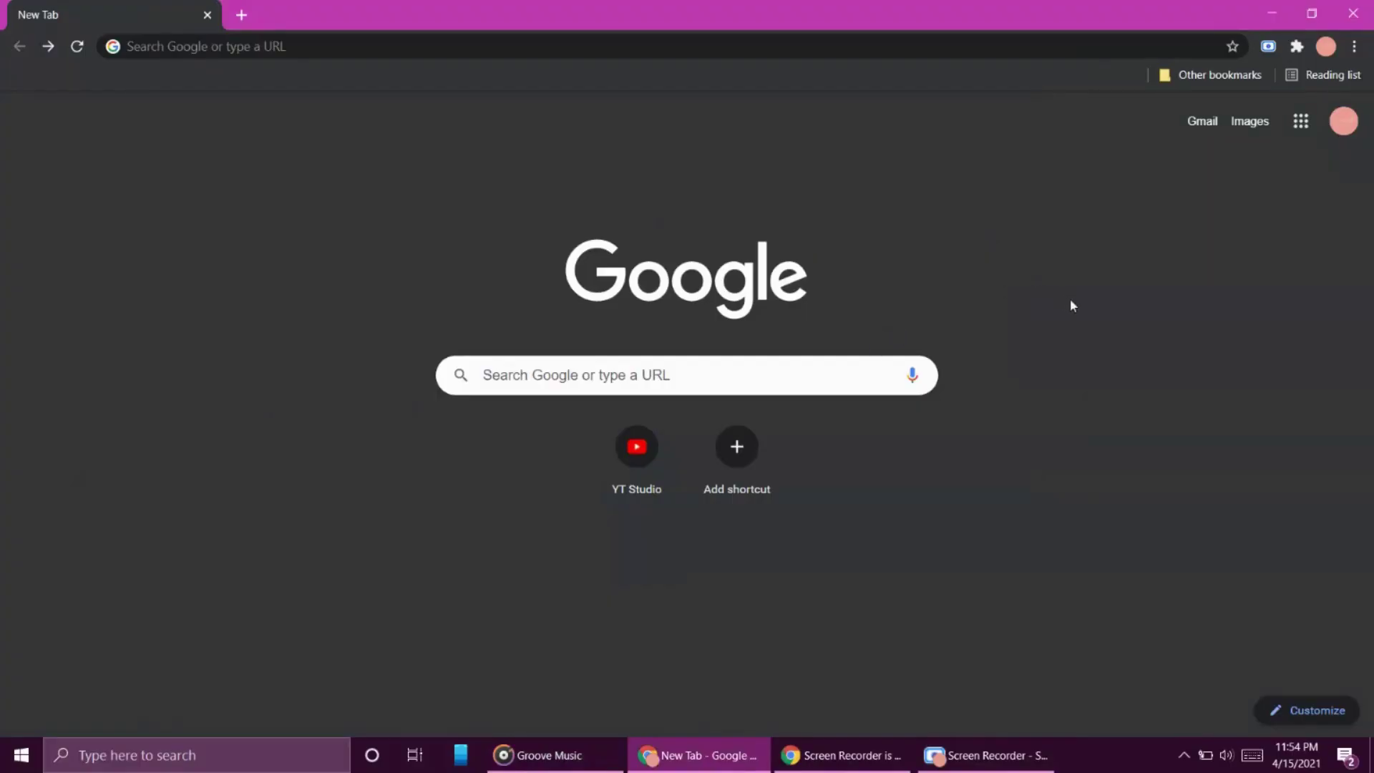
Run a Google search for 'chrome' after removing the autocompleted address text
click(874, 48)
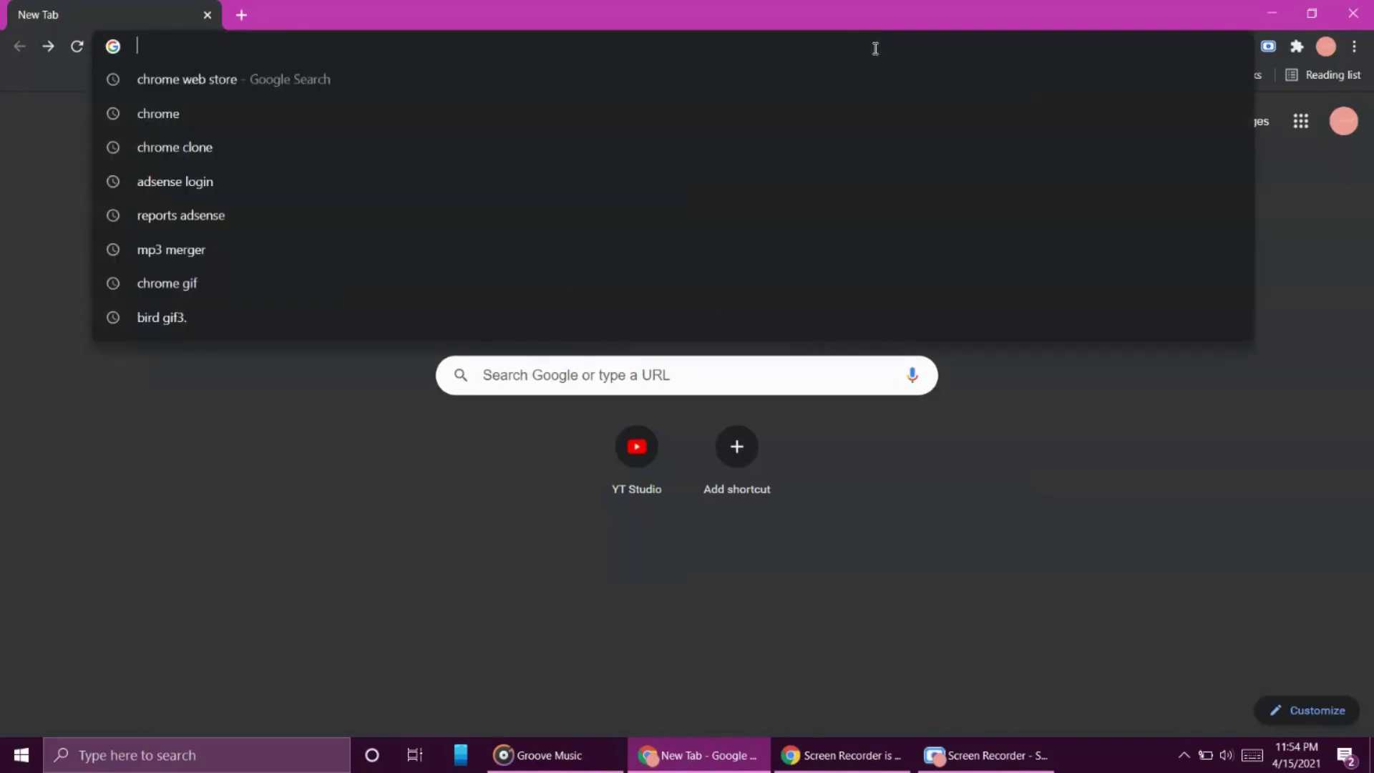
text(chrome-error://chromewebdata)
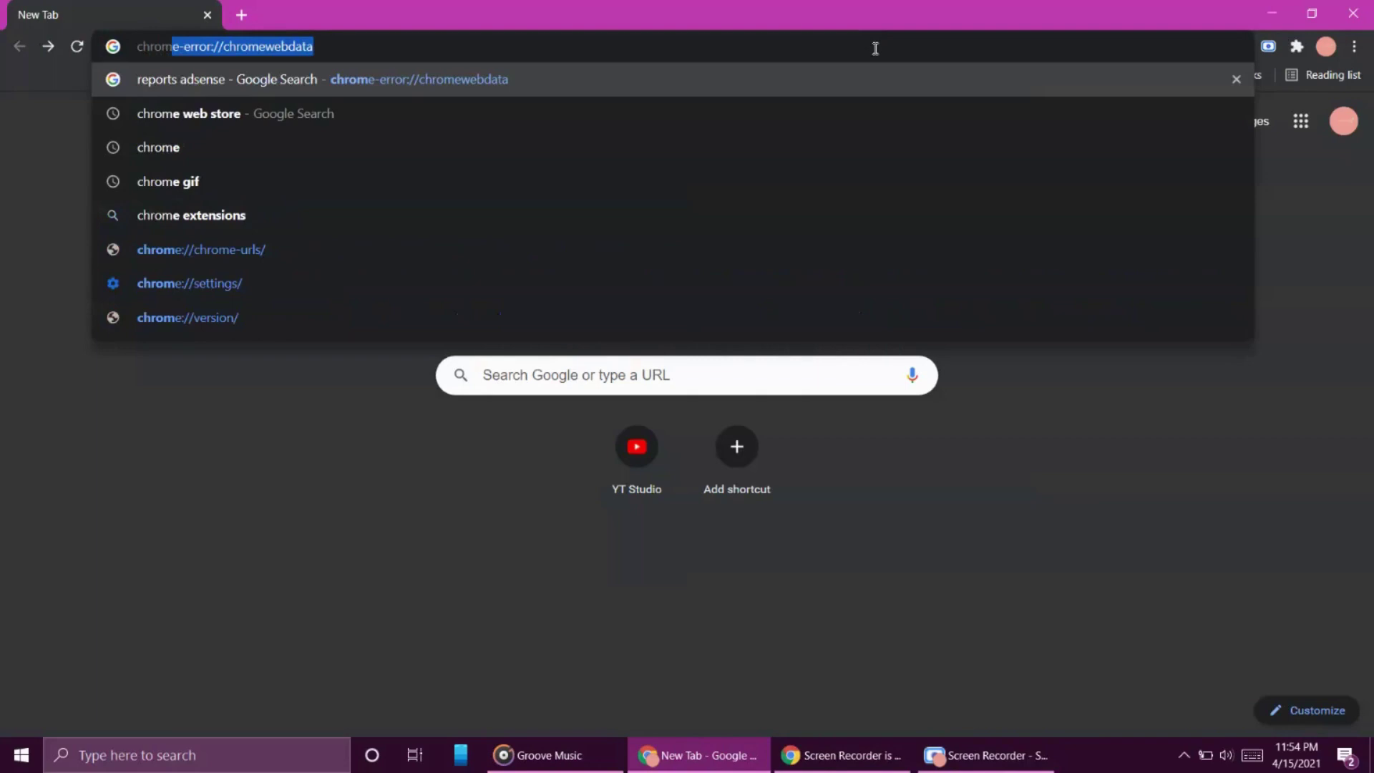
key(Return)
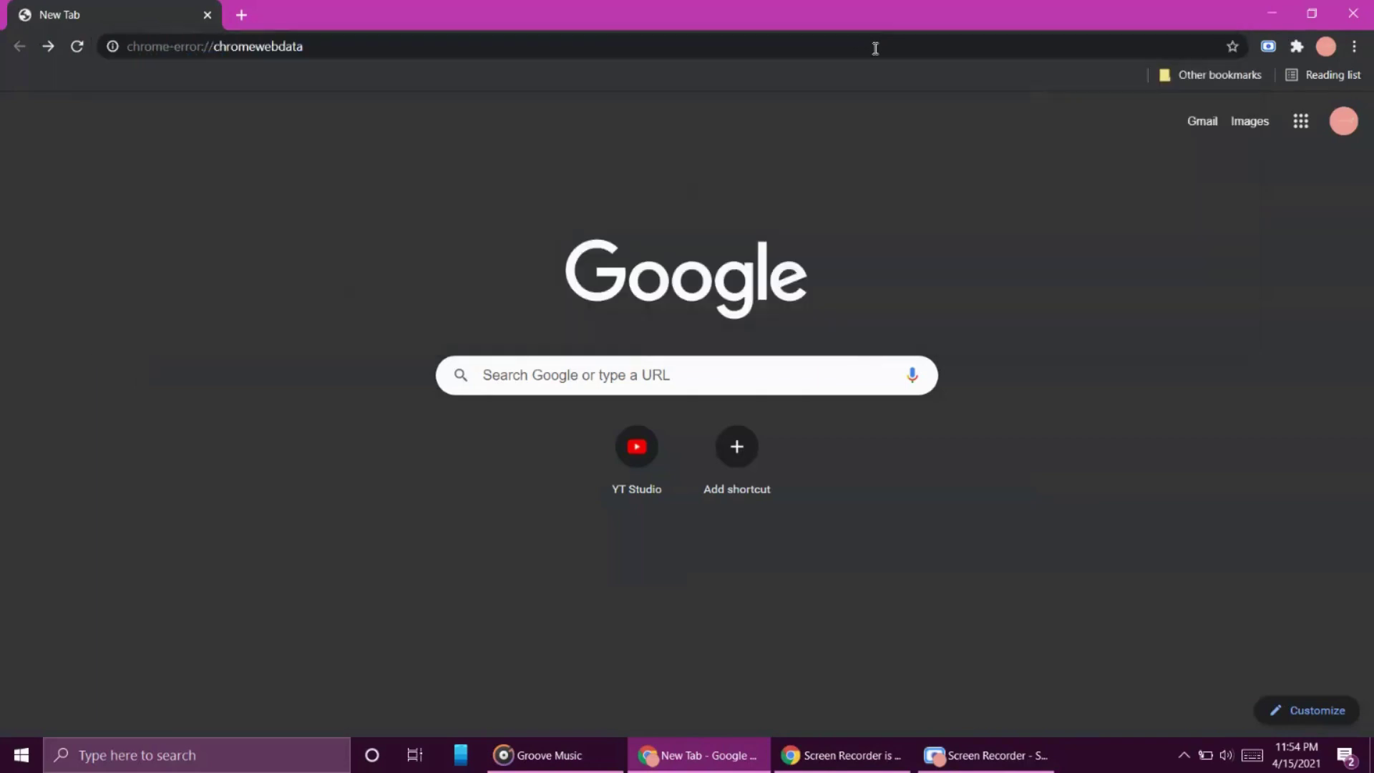
click(875, 48)
text(ch)
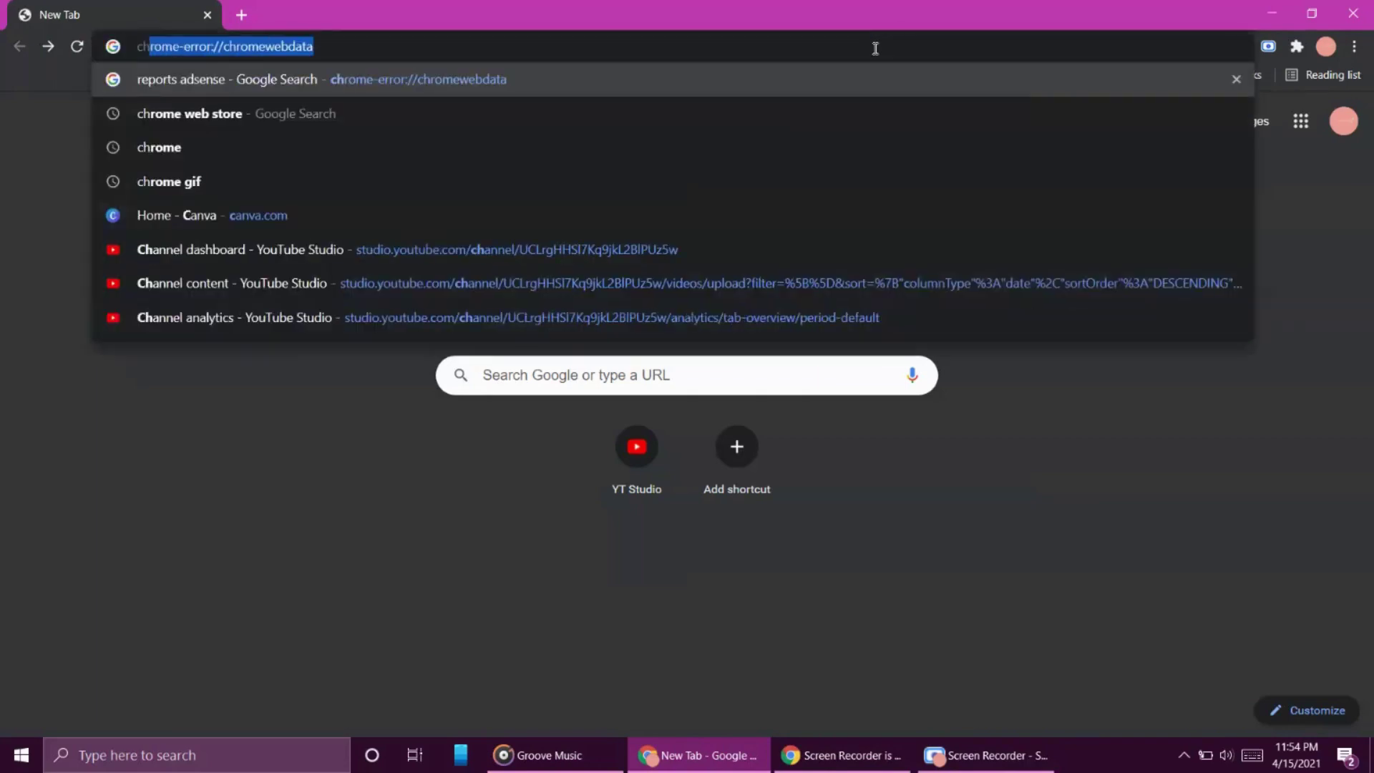
text(rome)
key(BackSpace)
key(Return)
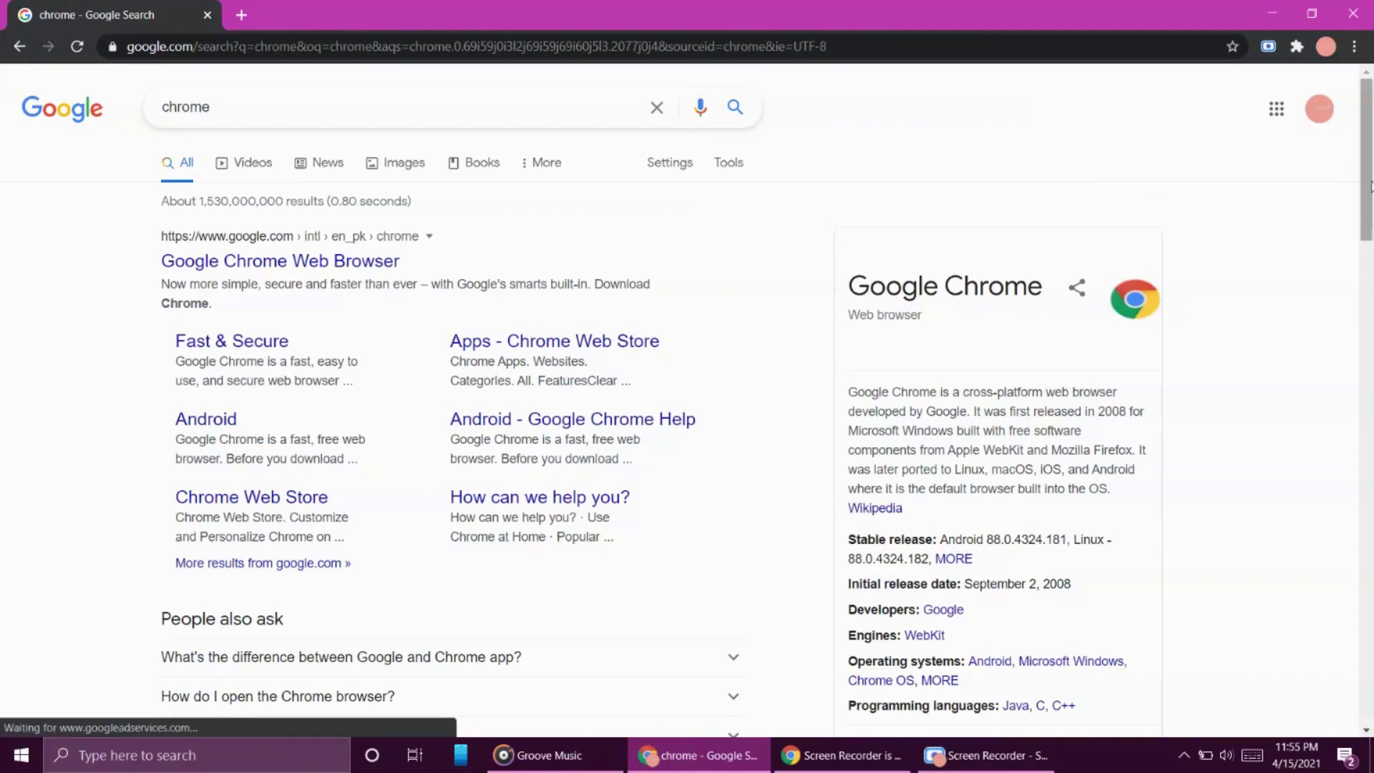
mouse_move(1370, 181)
mouse_down()
mouse_move(1370, 213)
mouse_move(1370, 165)
mouse_up()
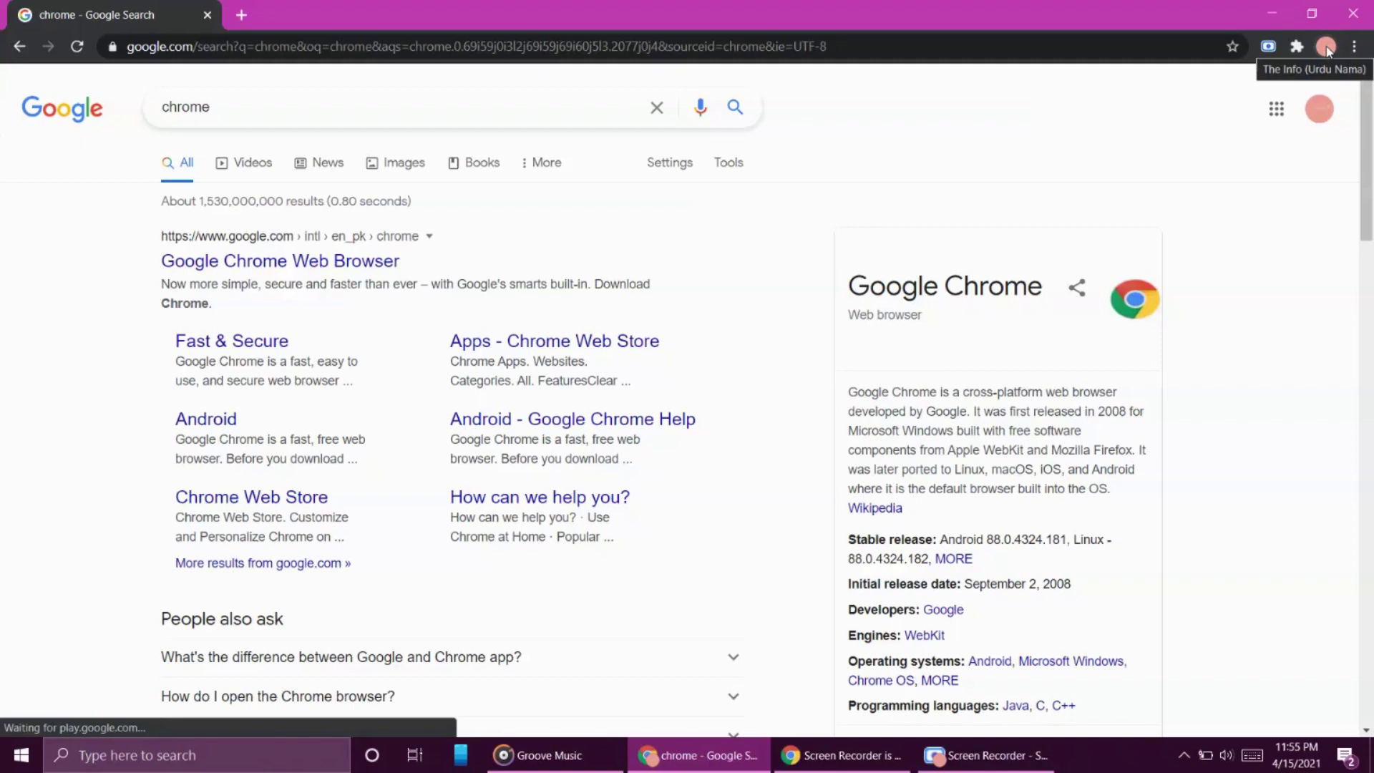
Open the profile avatar list to launch a Guest window
click(1327, 47)
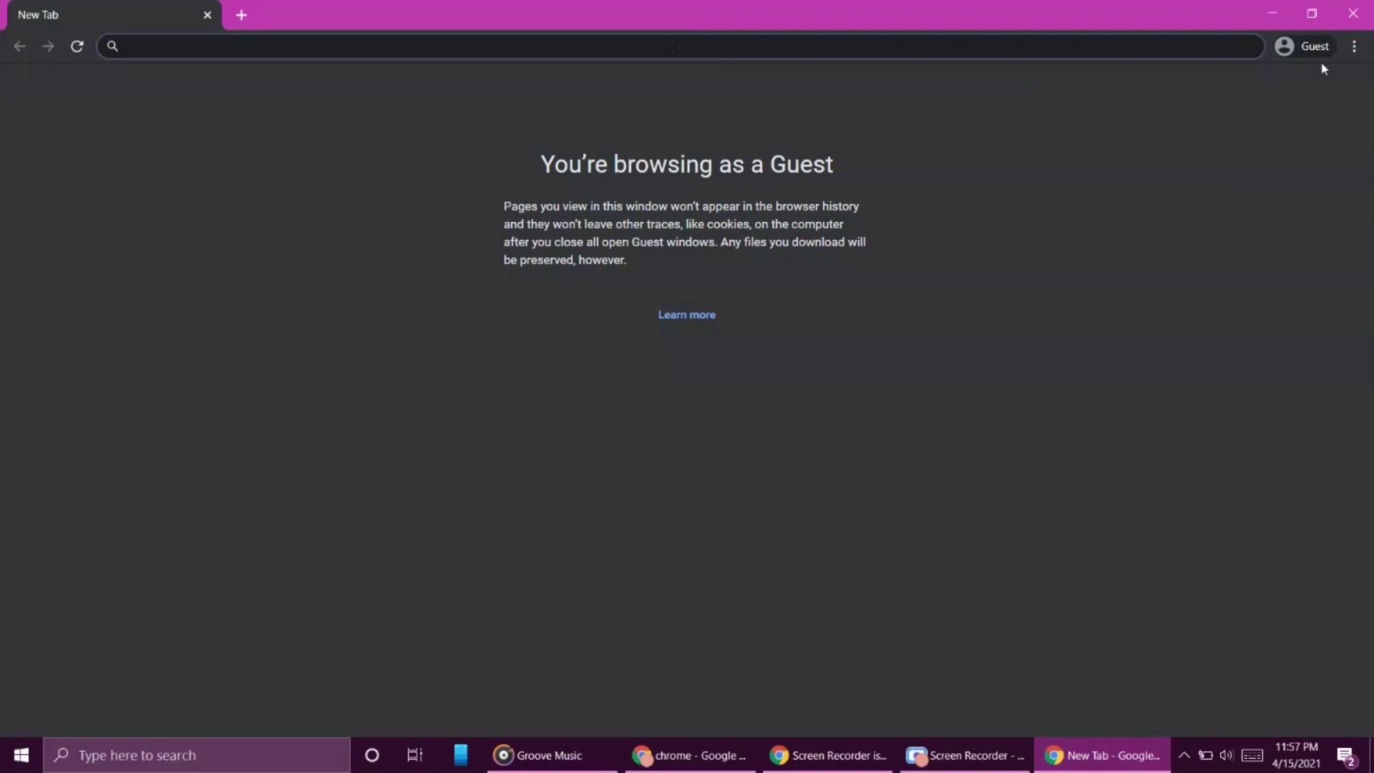
Minimize the Guest window and reopen the profile list in the main window
click(1354, 47)
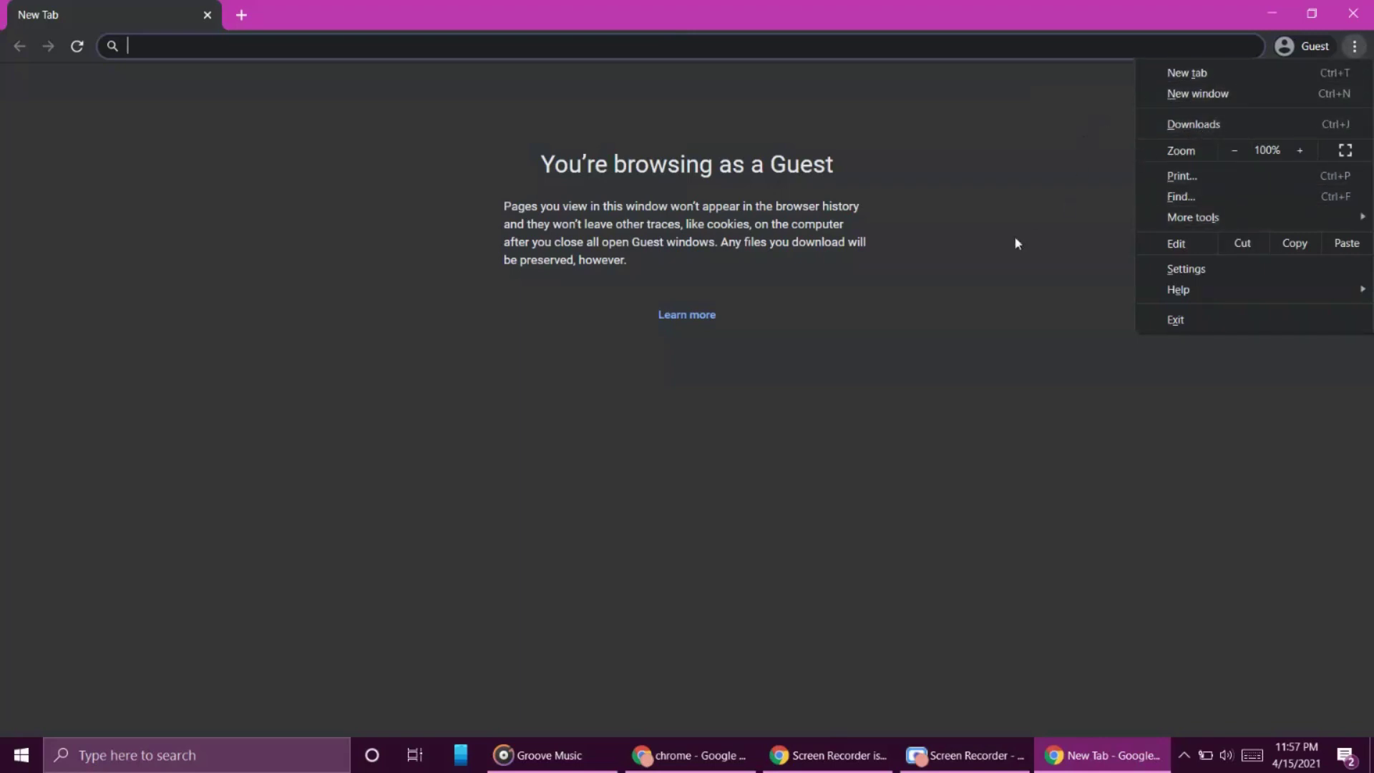
click(980, 319)
click(1275, 11)
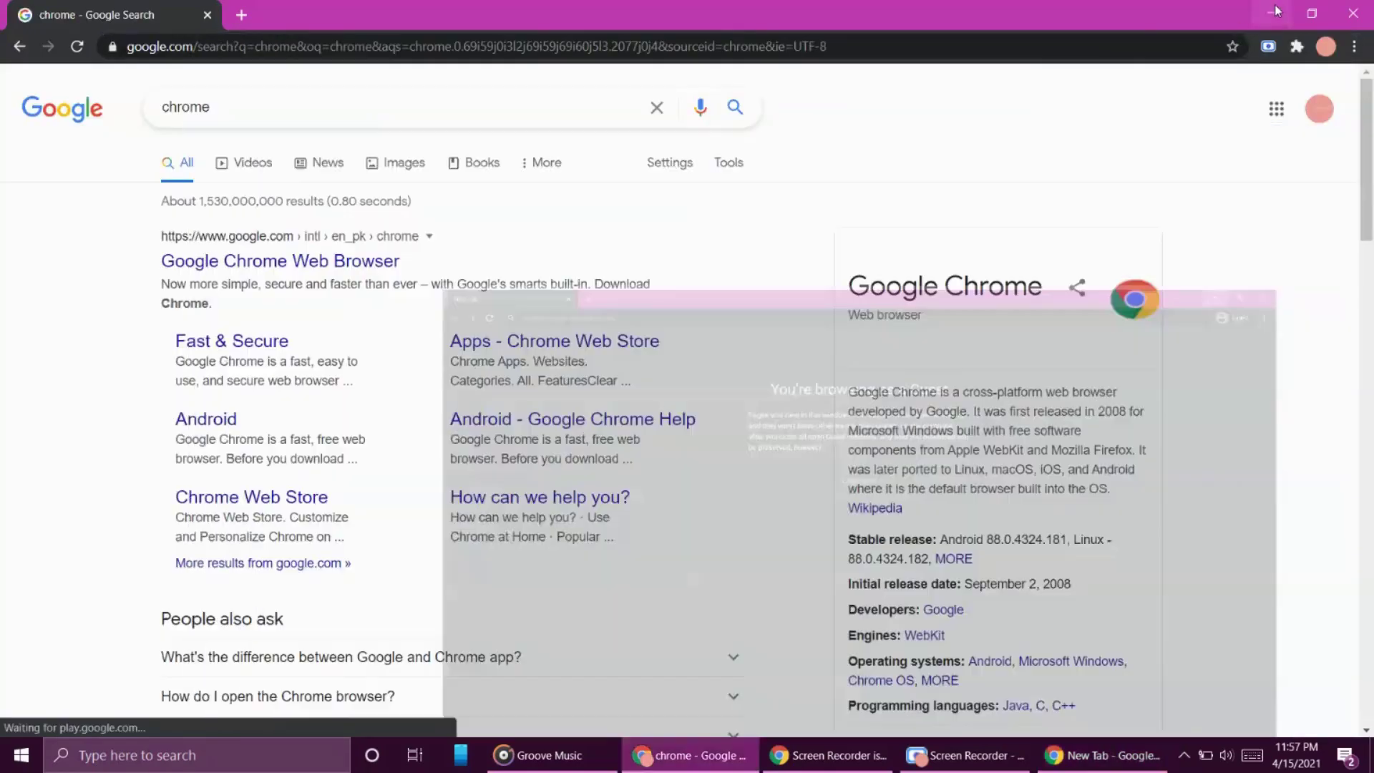
click(1326, 47)
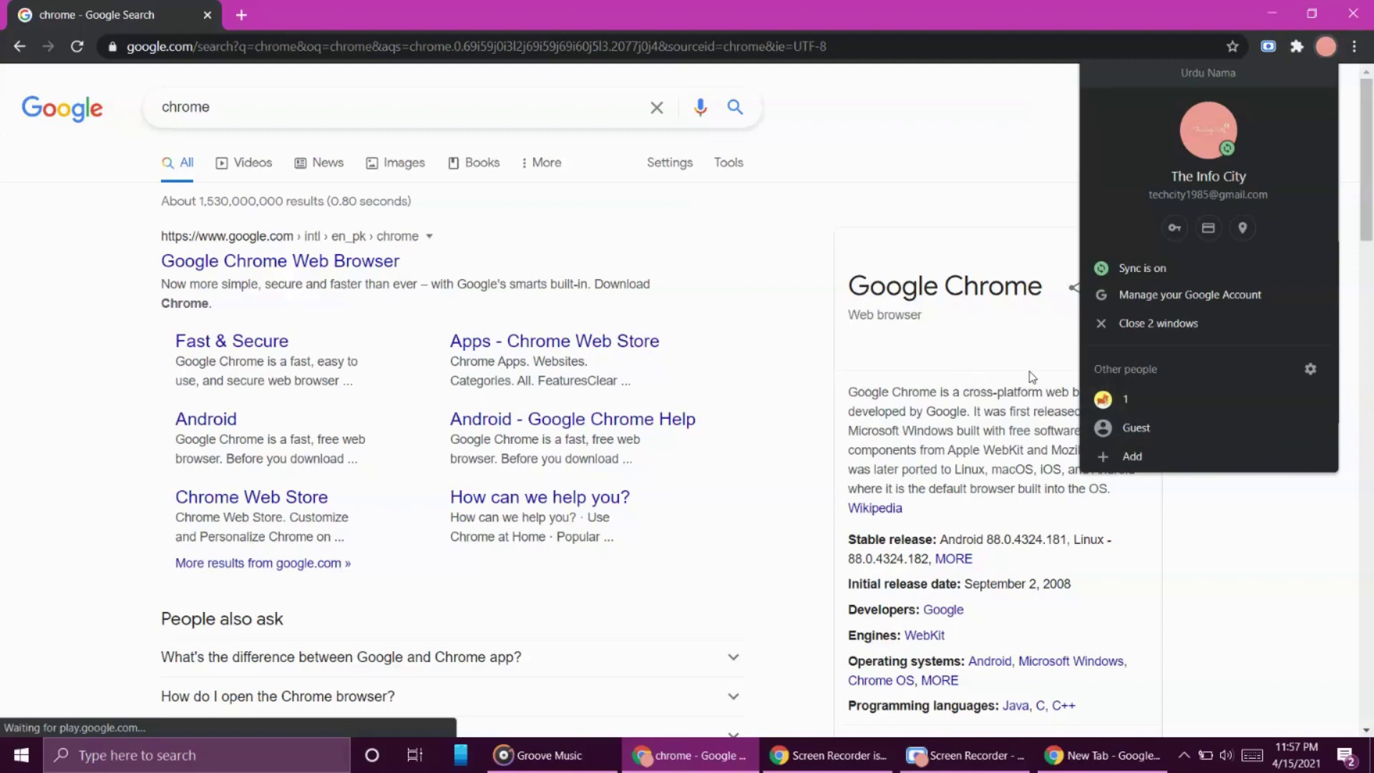
Reopen the profile list and choose Add under Other people
click(920, 225)
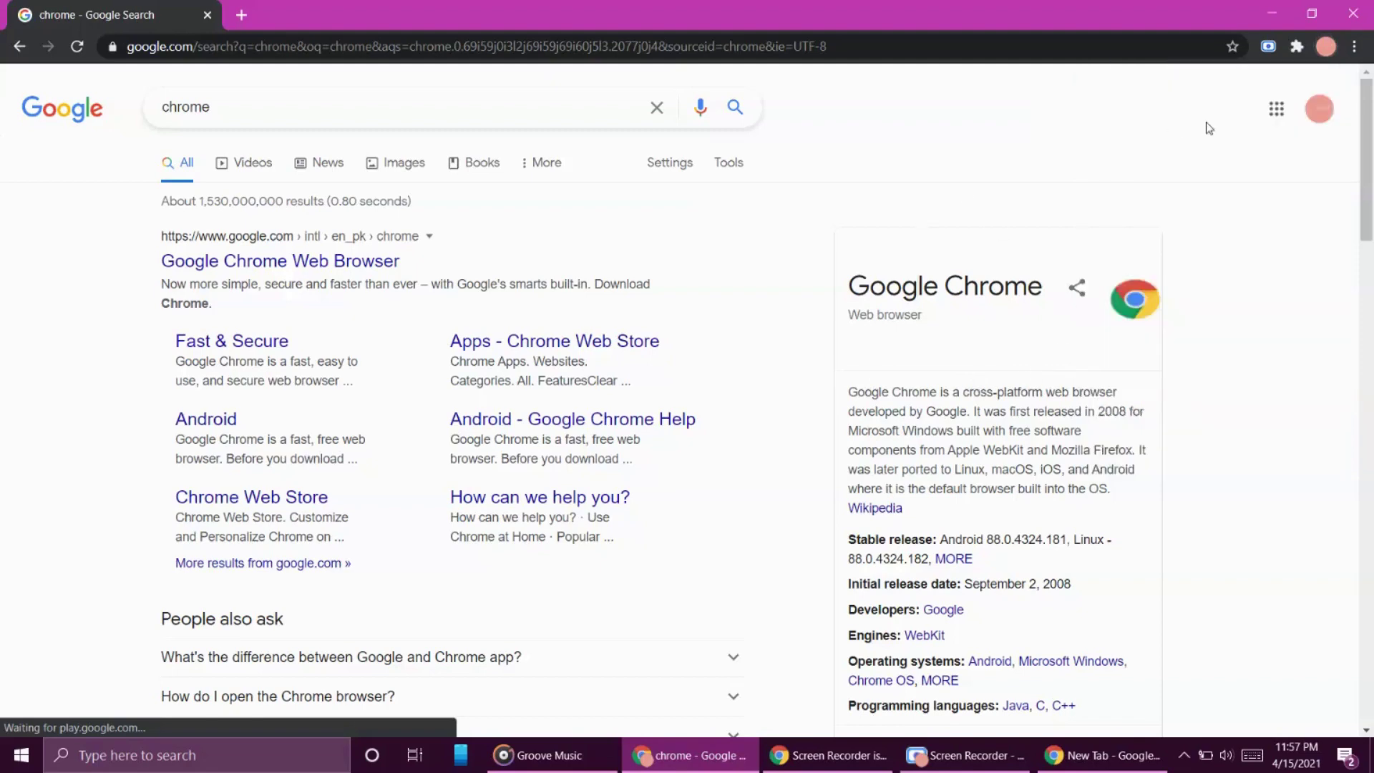
click(1327, 47)
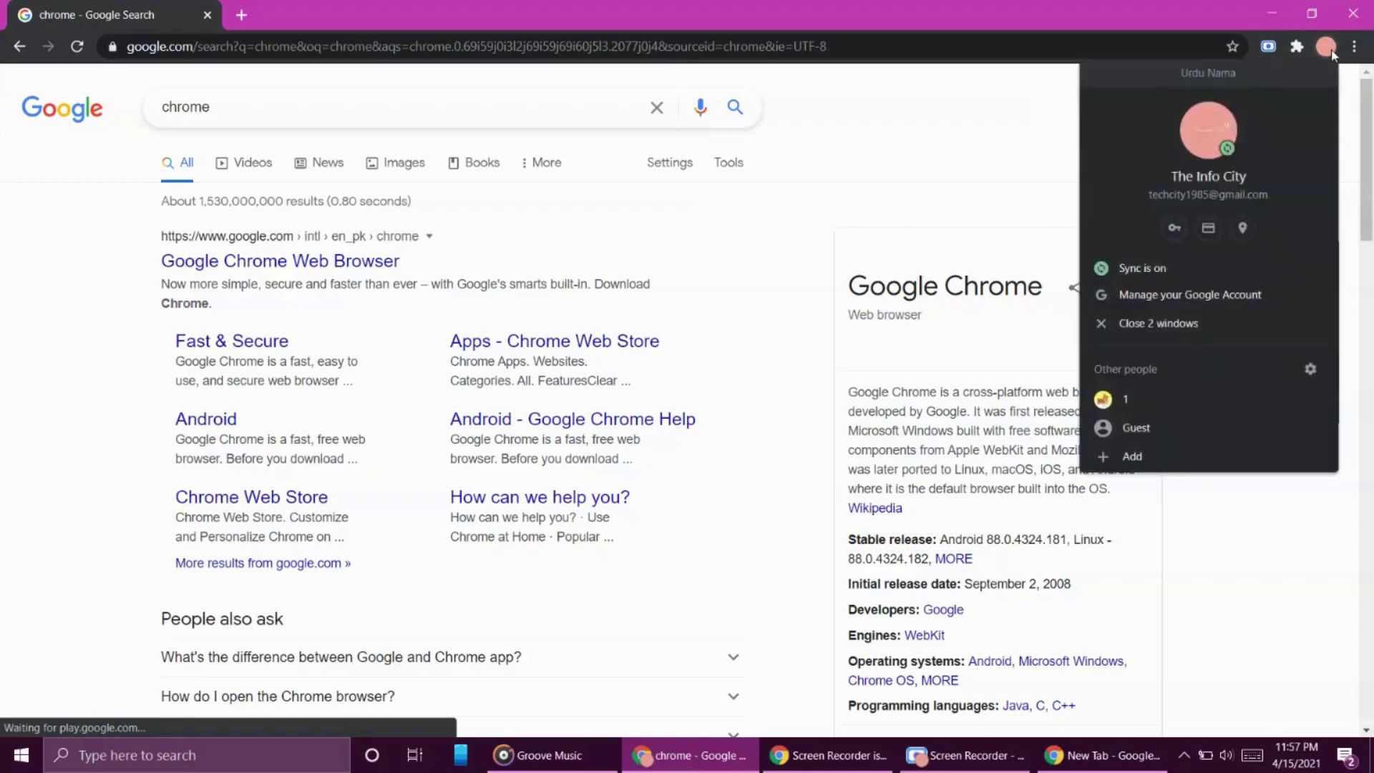
click(1153, 458)
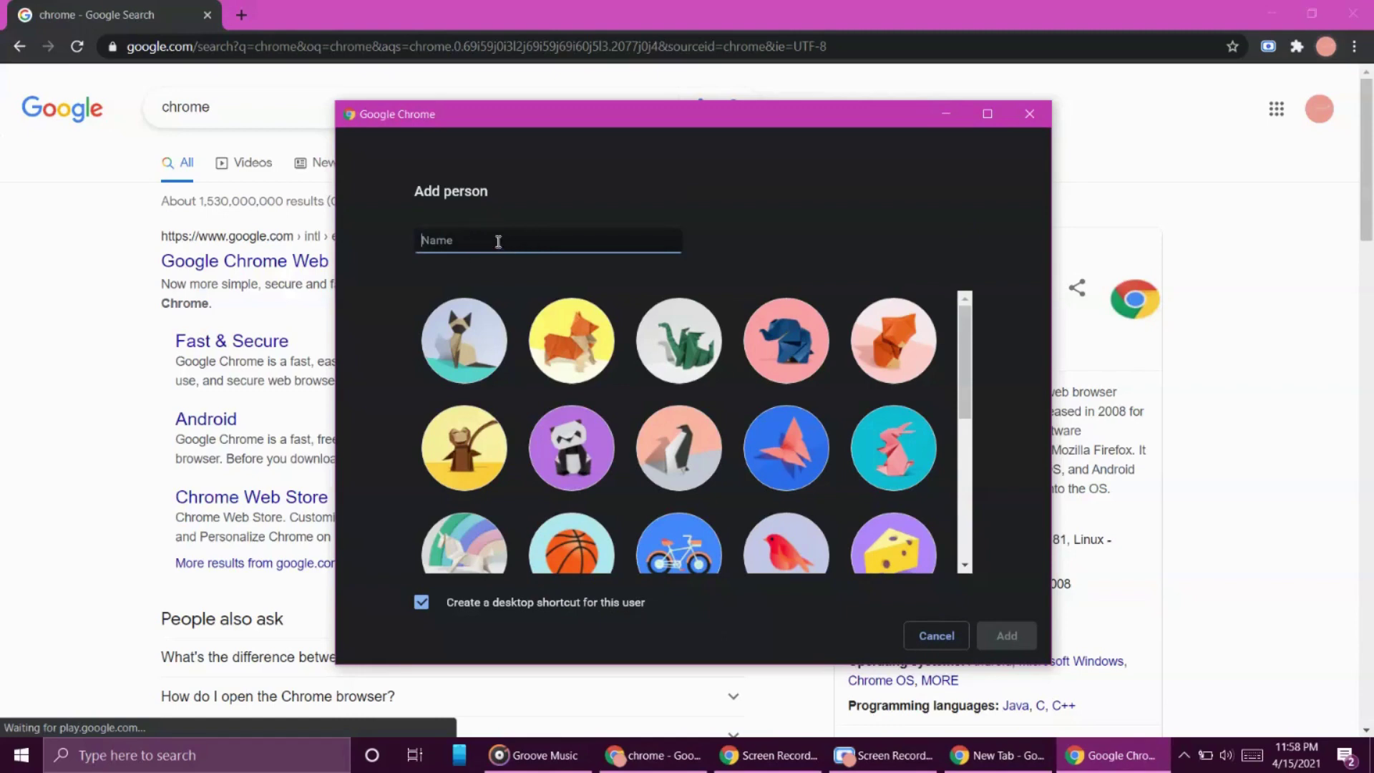
Name the new profile '2' and give it the dragon picture
text(2)
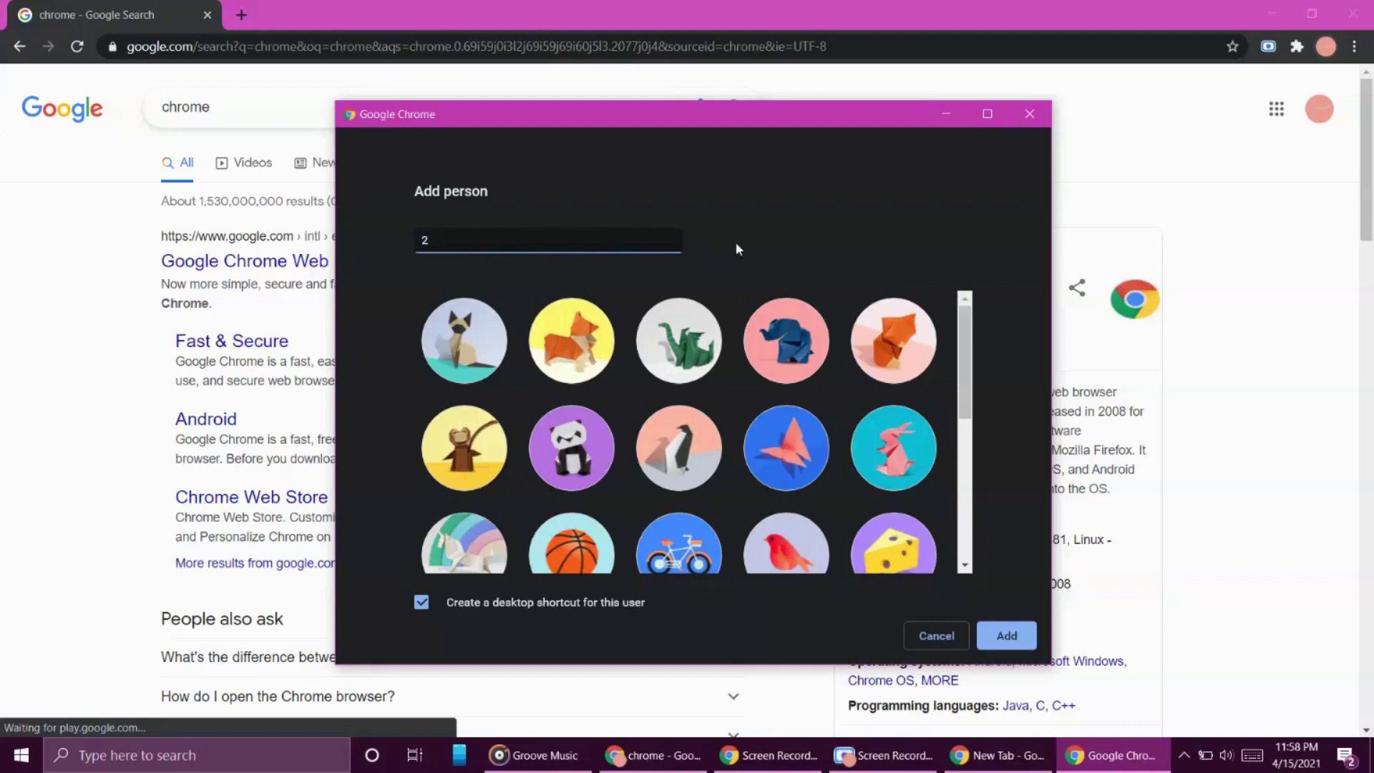
click(672, 355)
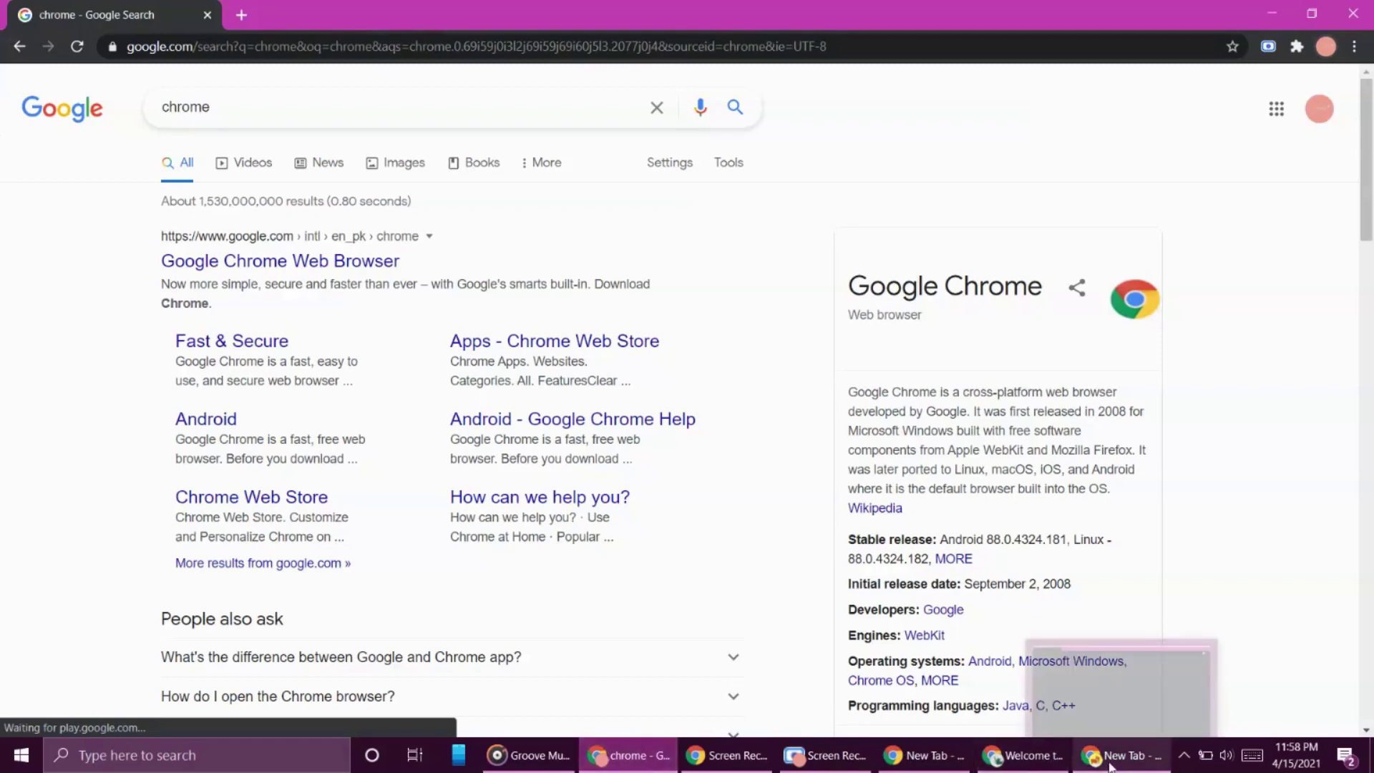
Switch to the new profile's window and start typing 'chrome' in the address bar
click(1012, 763)
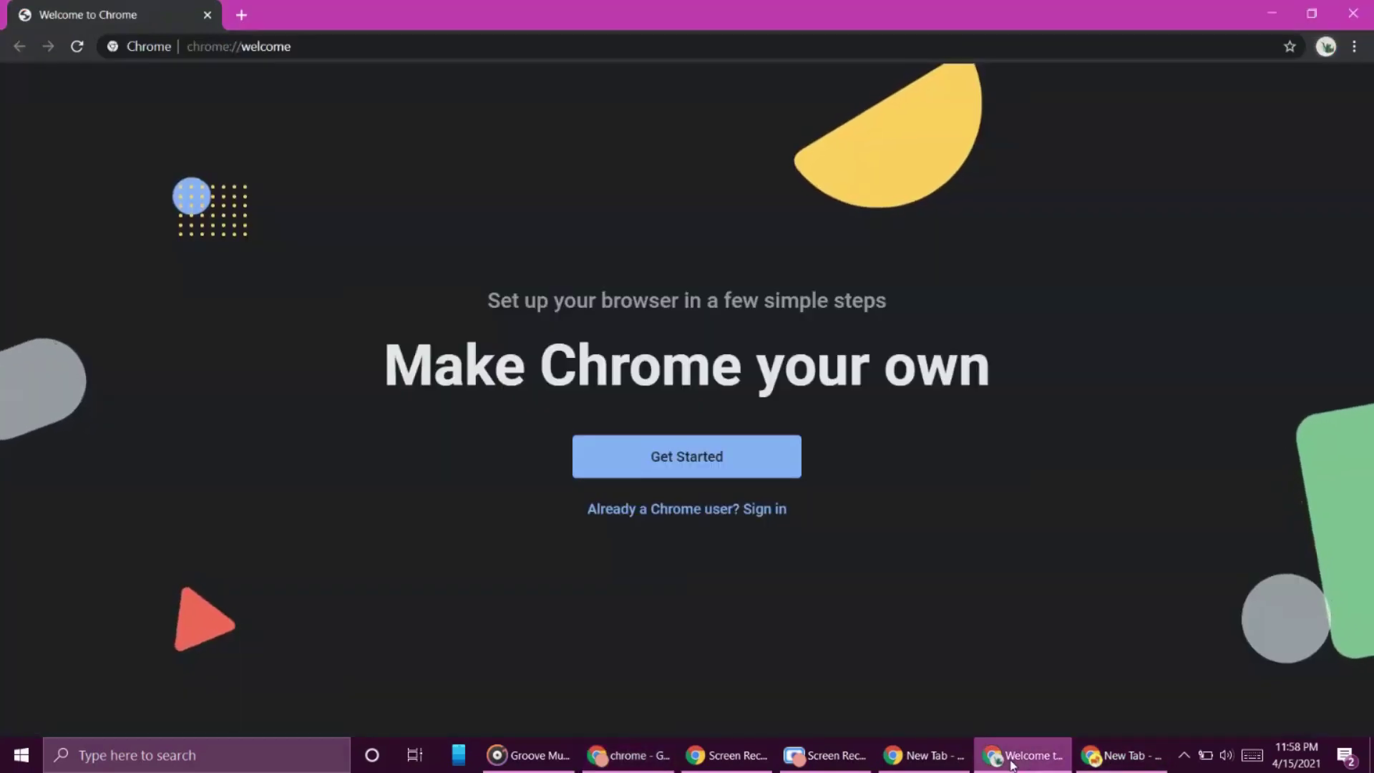
click(1104, 762)
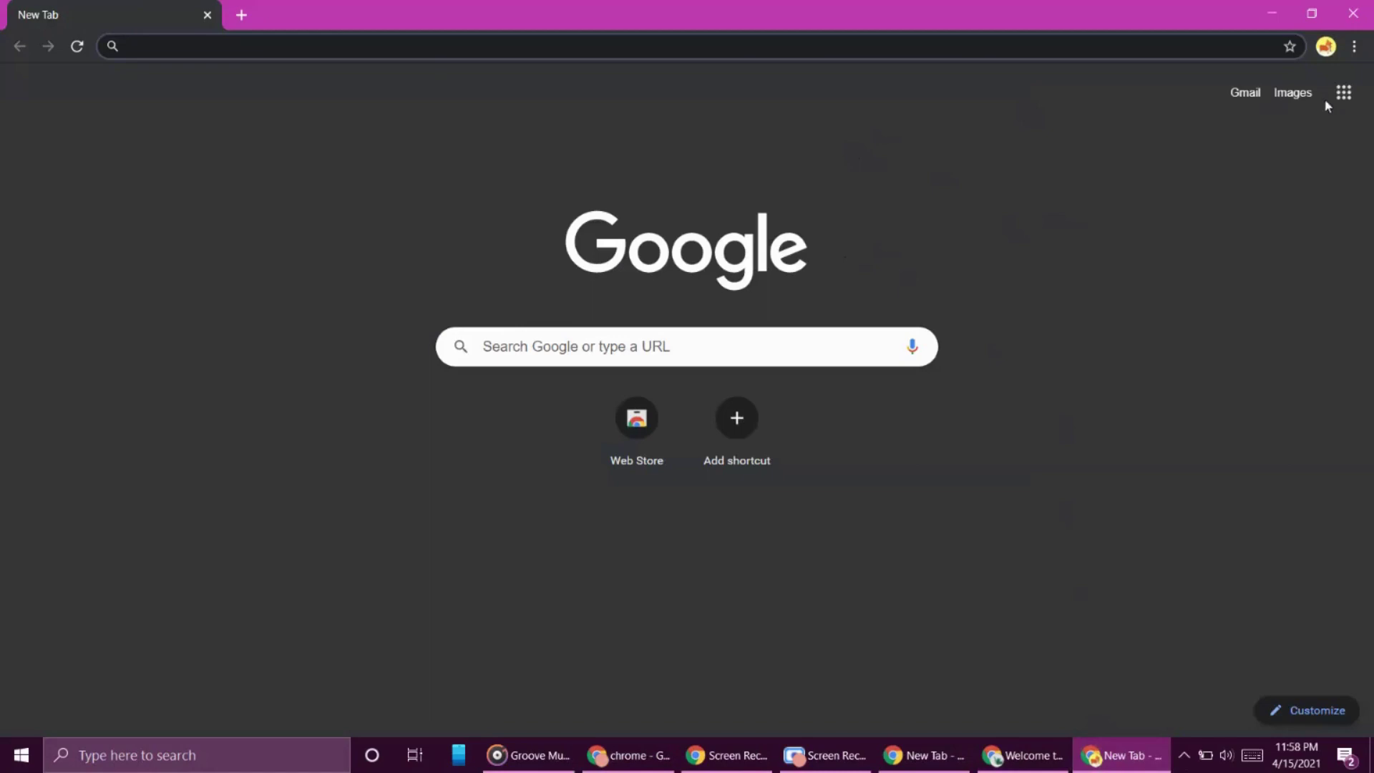
click(1327, 46)
click(895, 41)
text(ch)
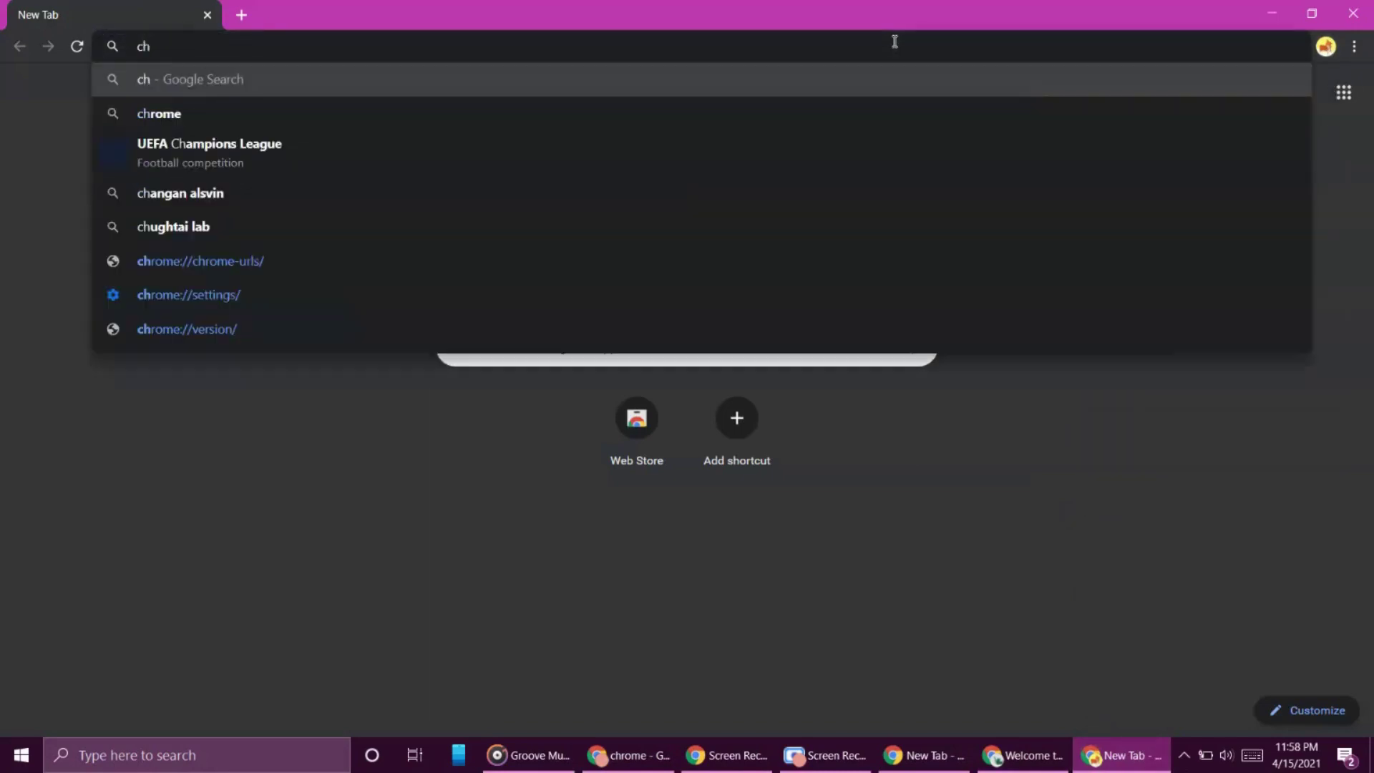
text(rom)
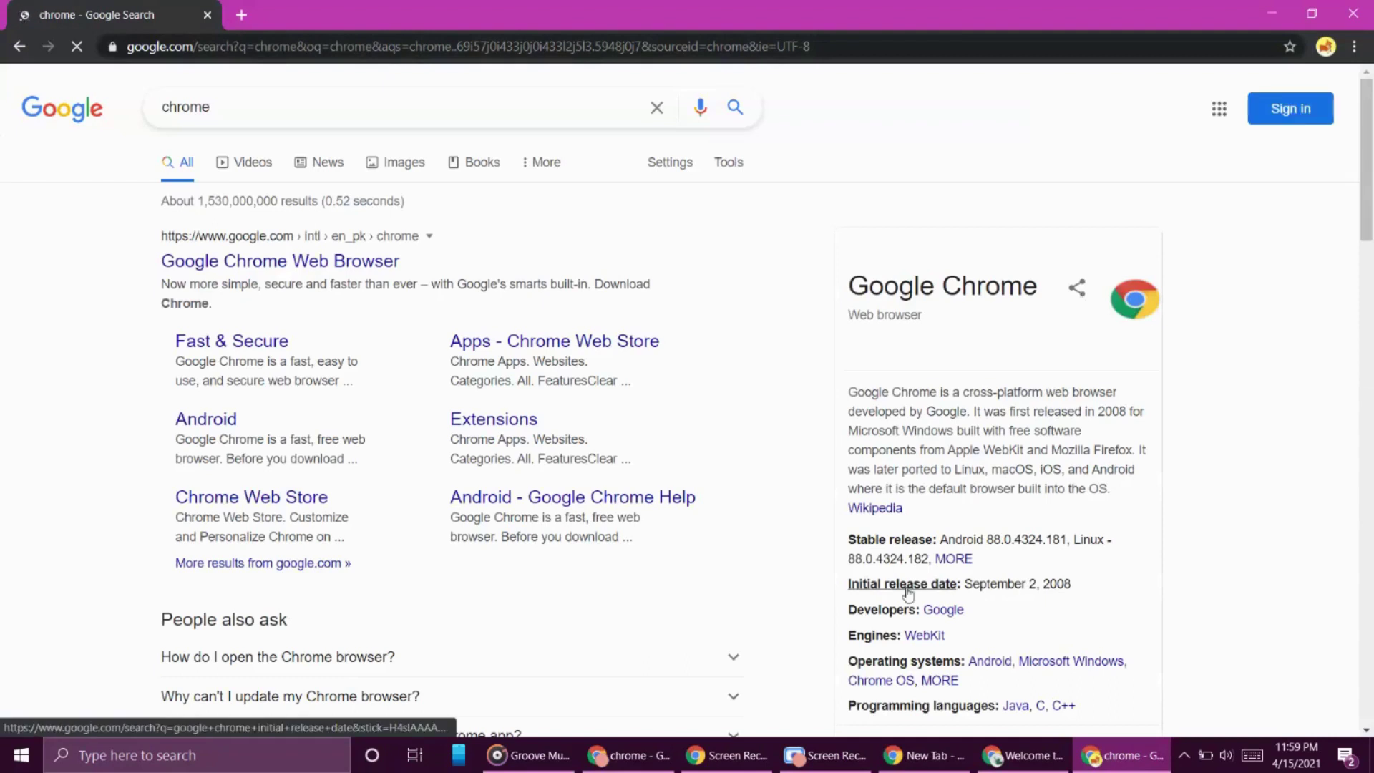
Search Google for 'what is chrome' in the Welcome to Chrome window
click(1024, 755)
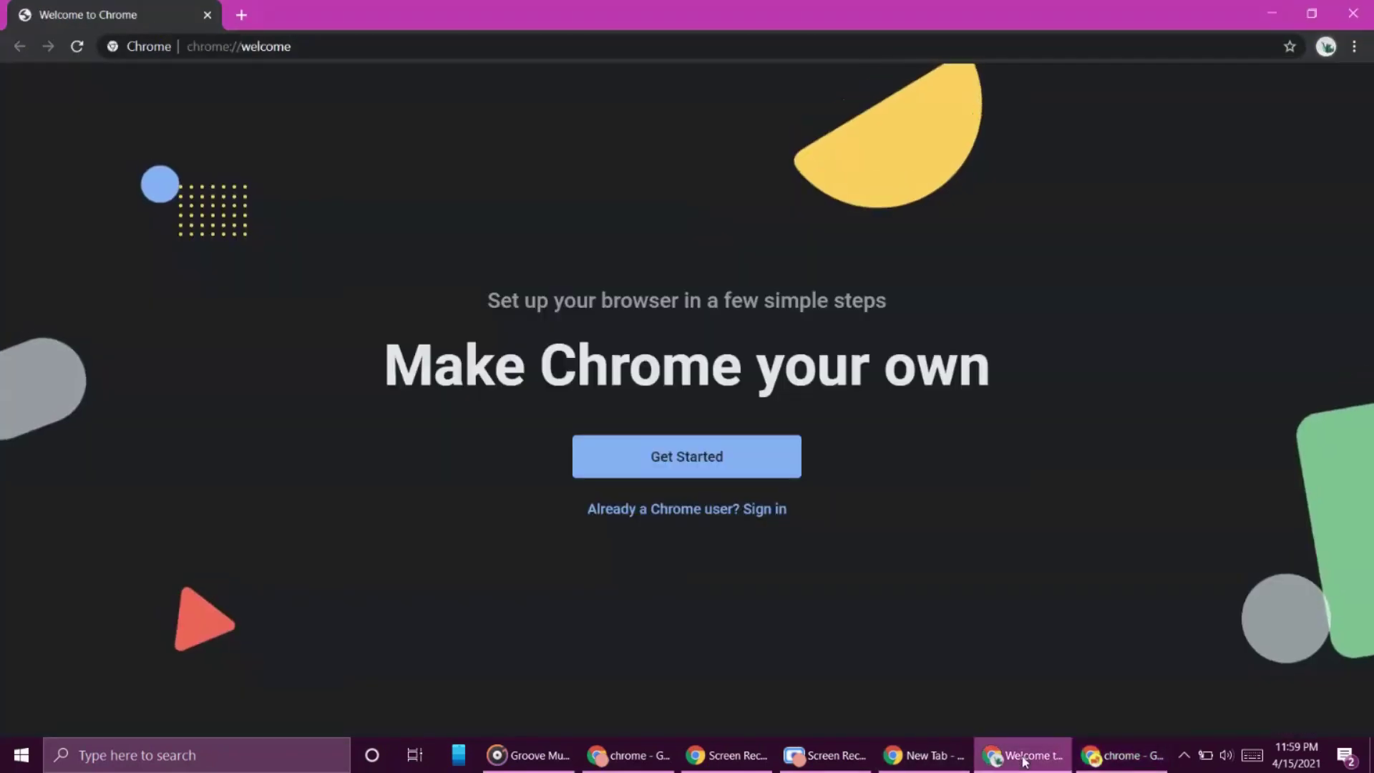
click(578, 48)
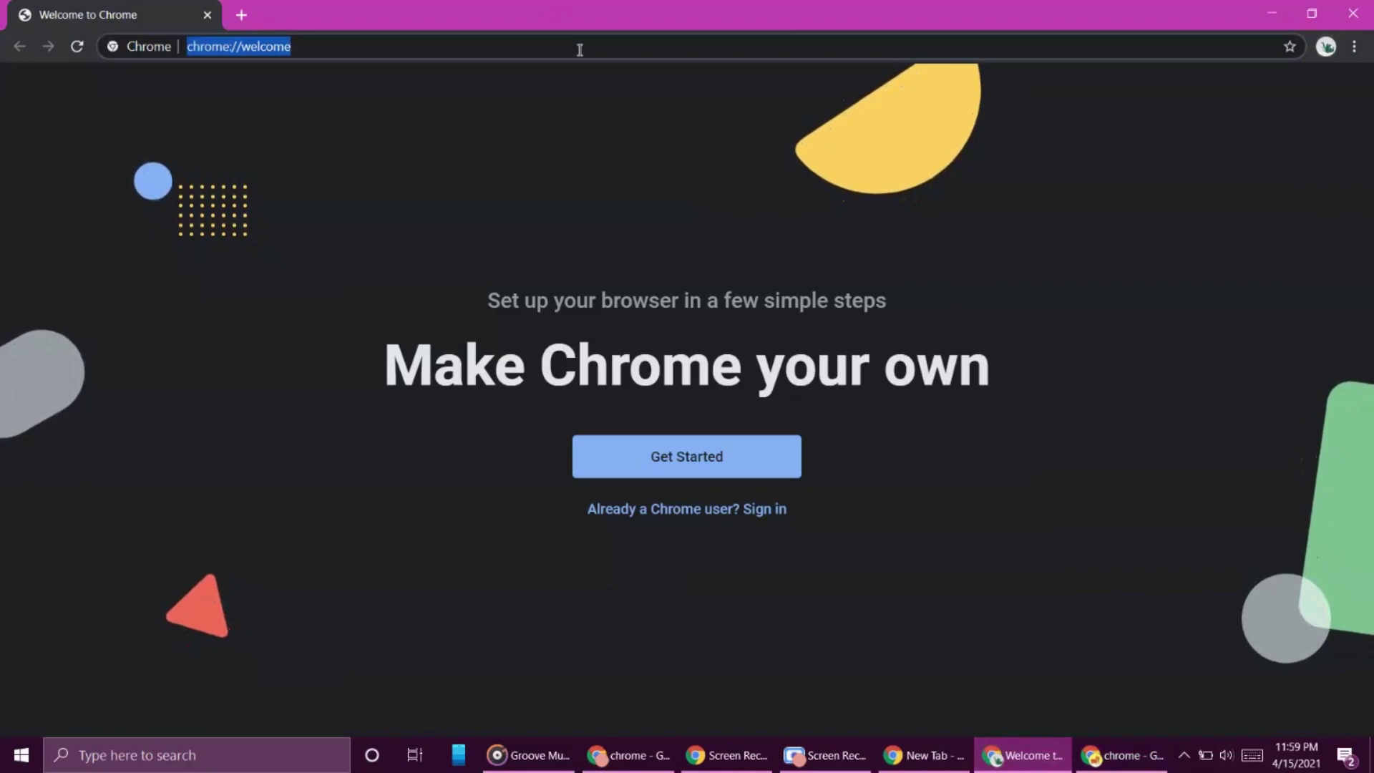
text(what)
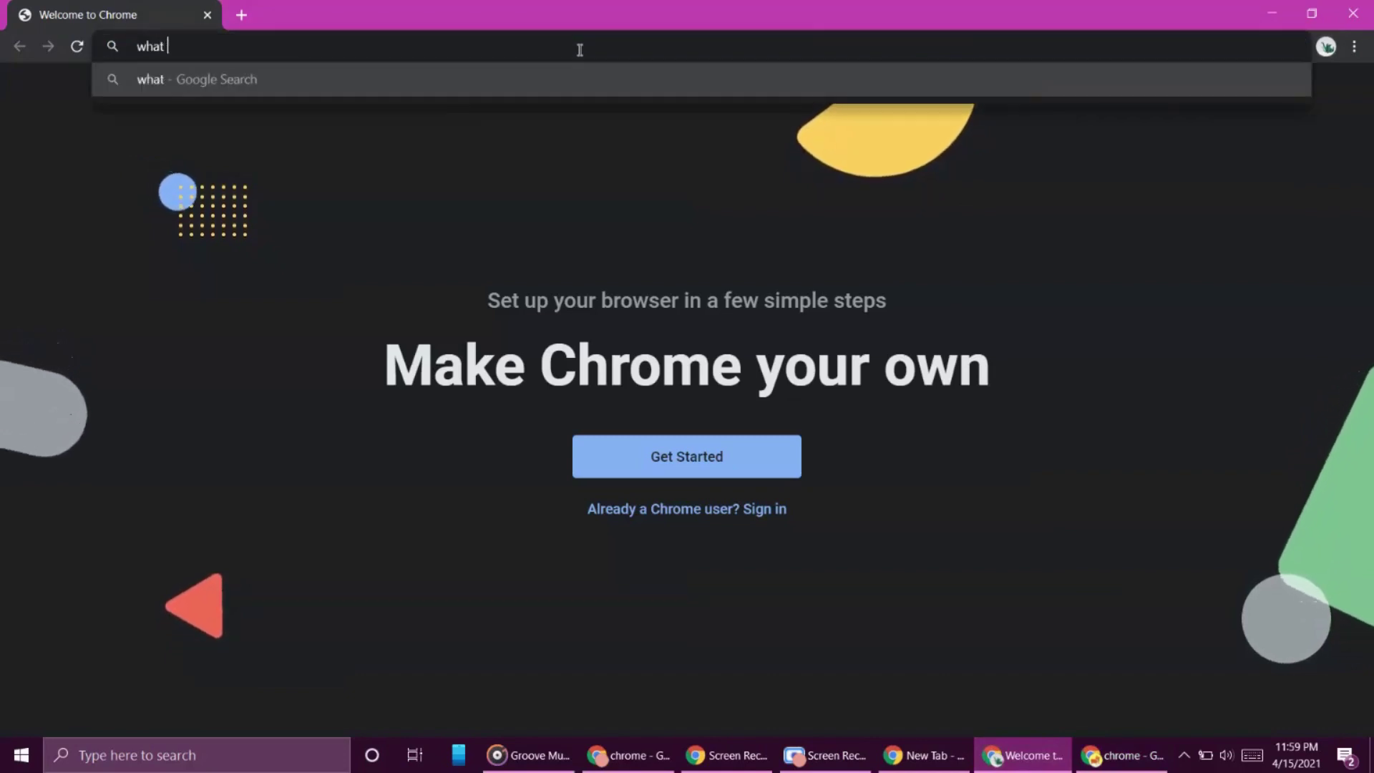
text( s)
key(BackSpace)
key(BackSpace)
text(is )
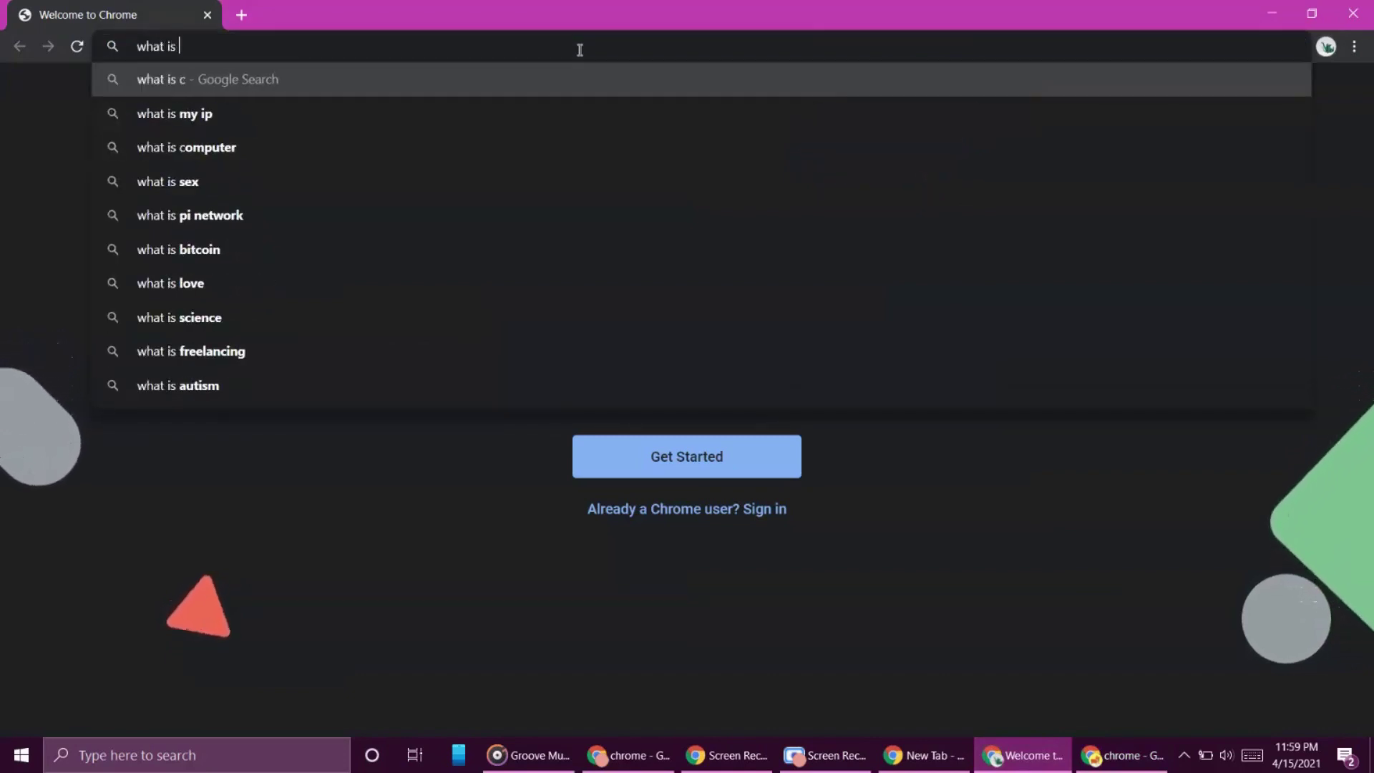
text(chrome)
key(Return)
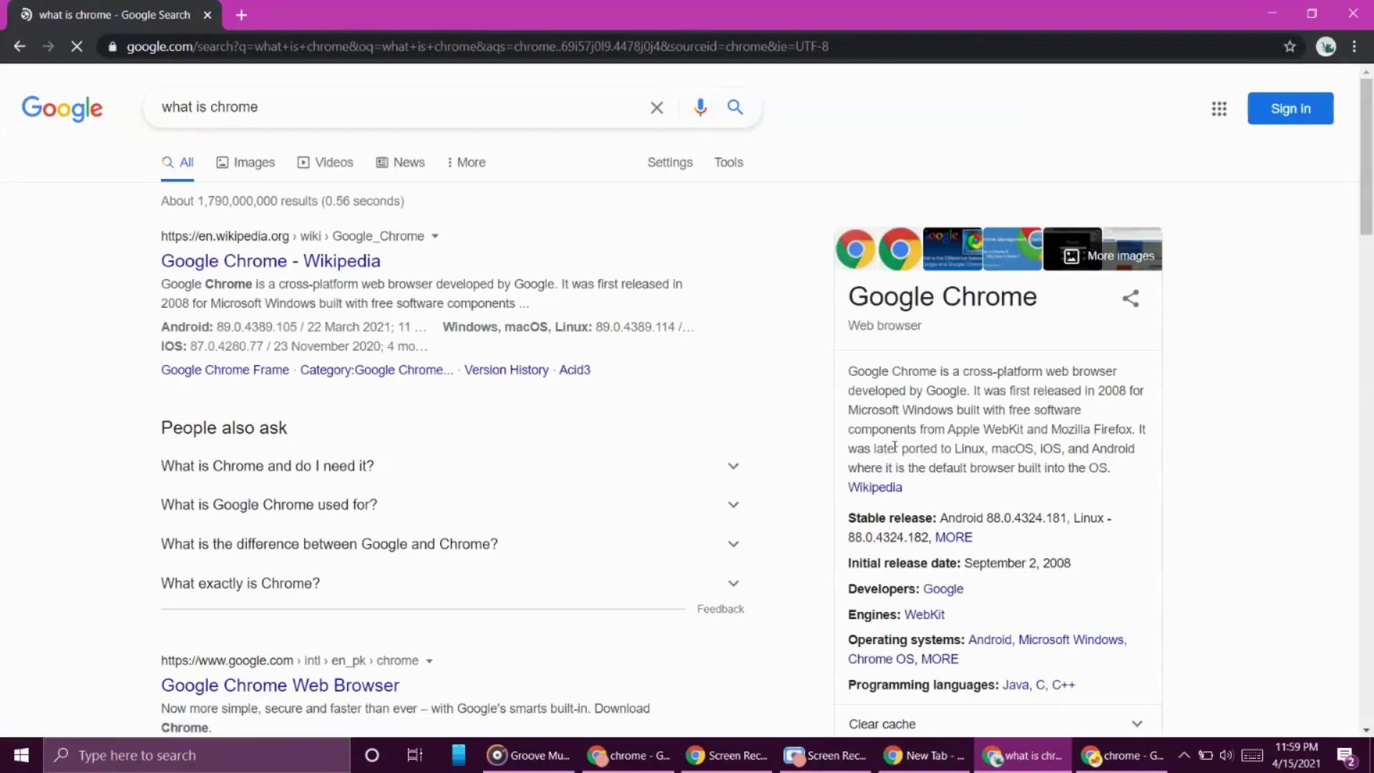
Replace the other window's query with 'googgle chrome web store' and search
click(628, 755)
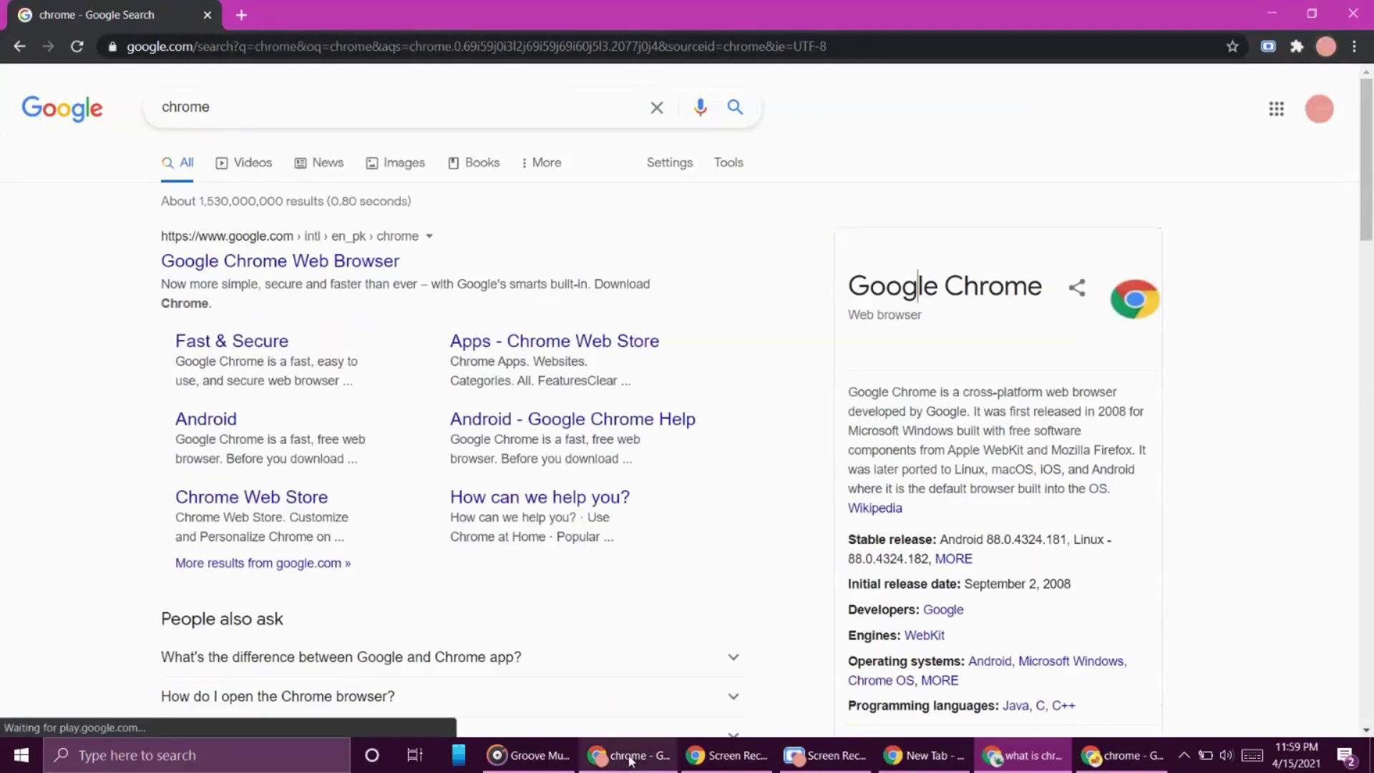
double_click(517, 104)
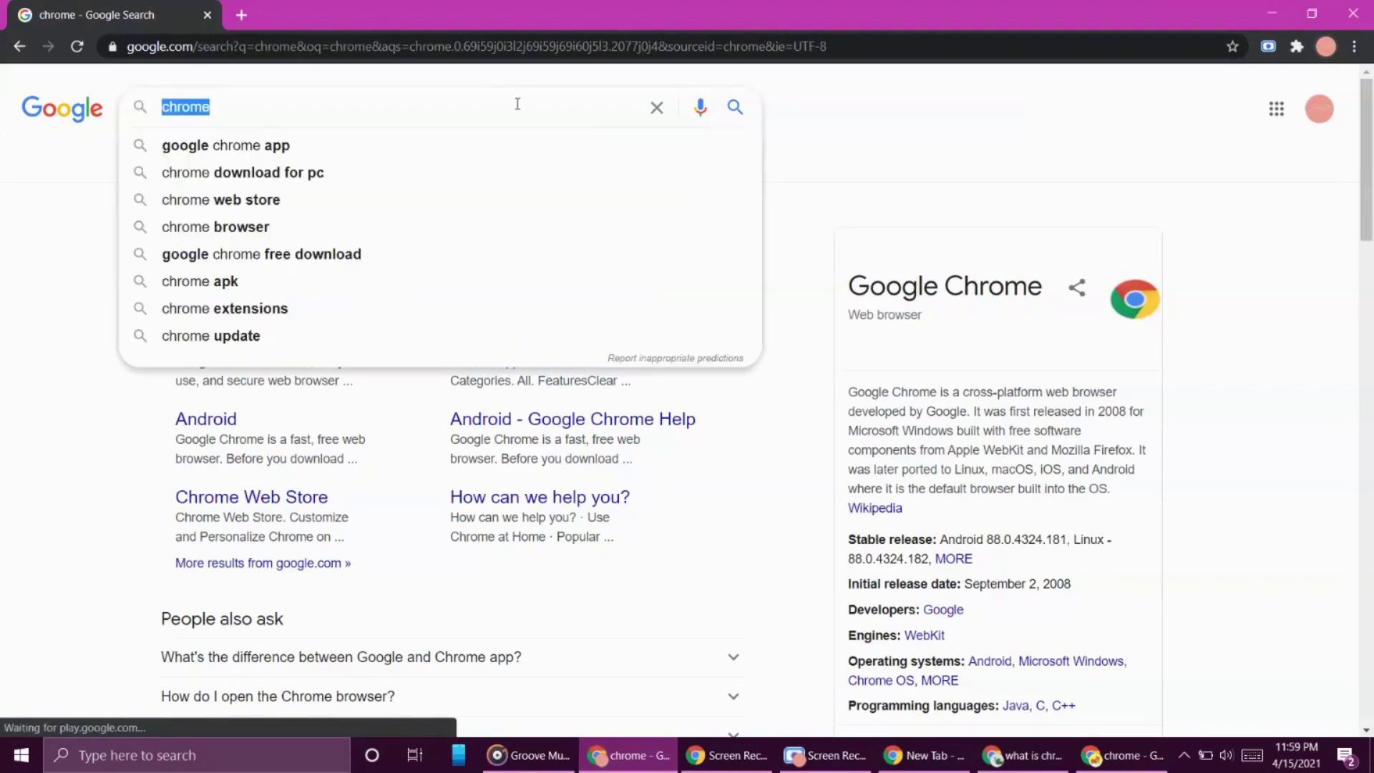
text(goog)
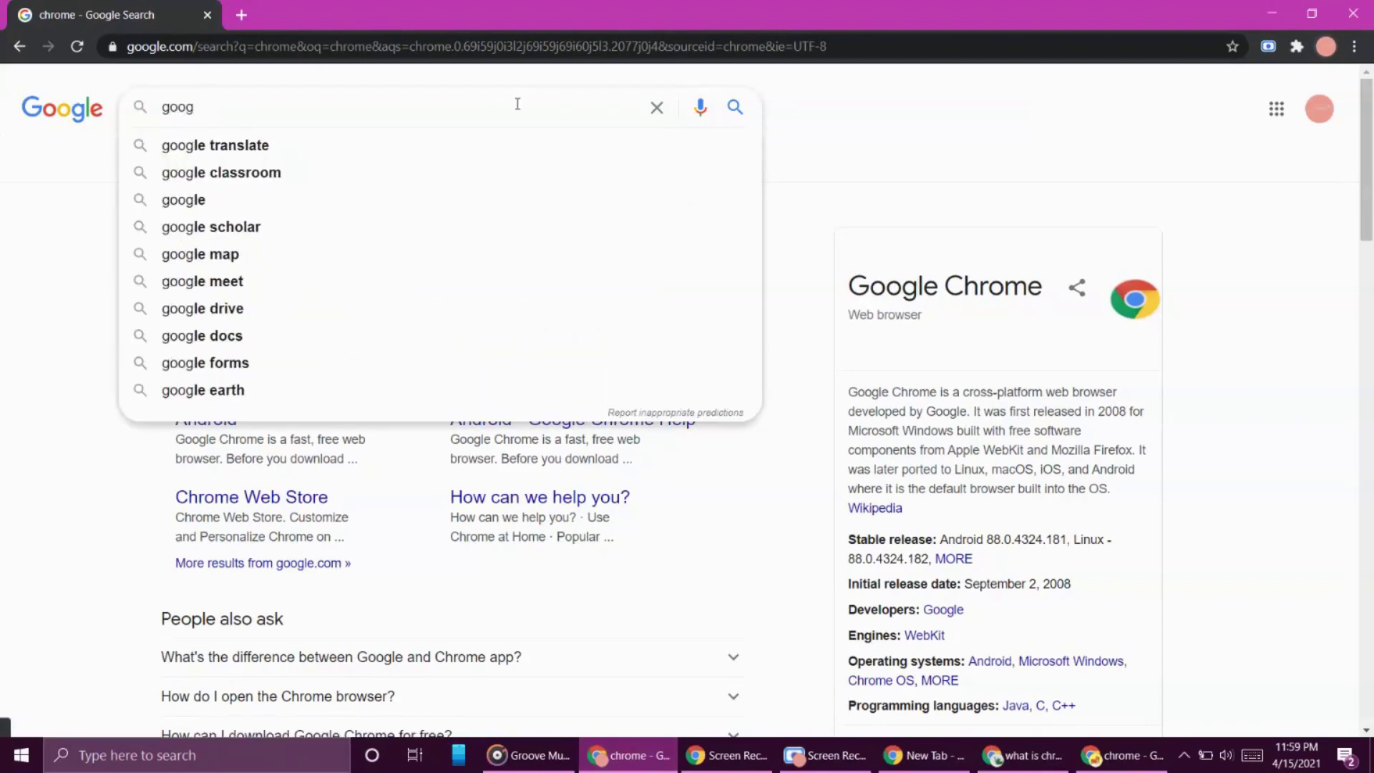
text(gle chrom)
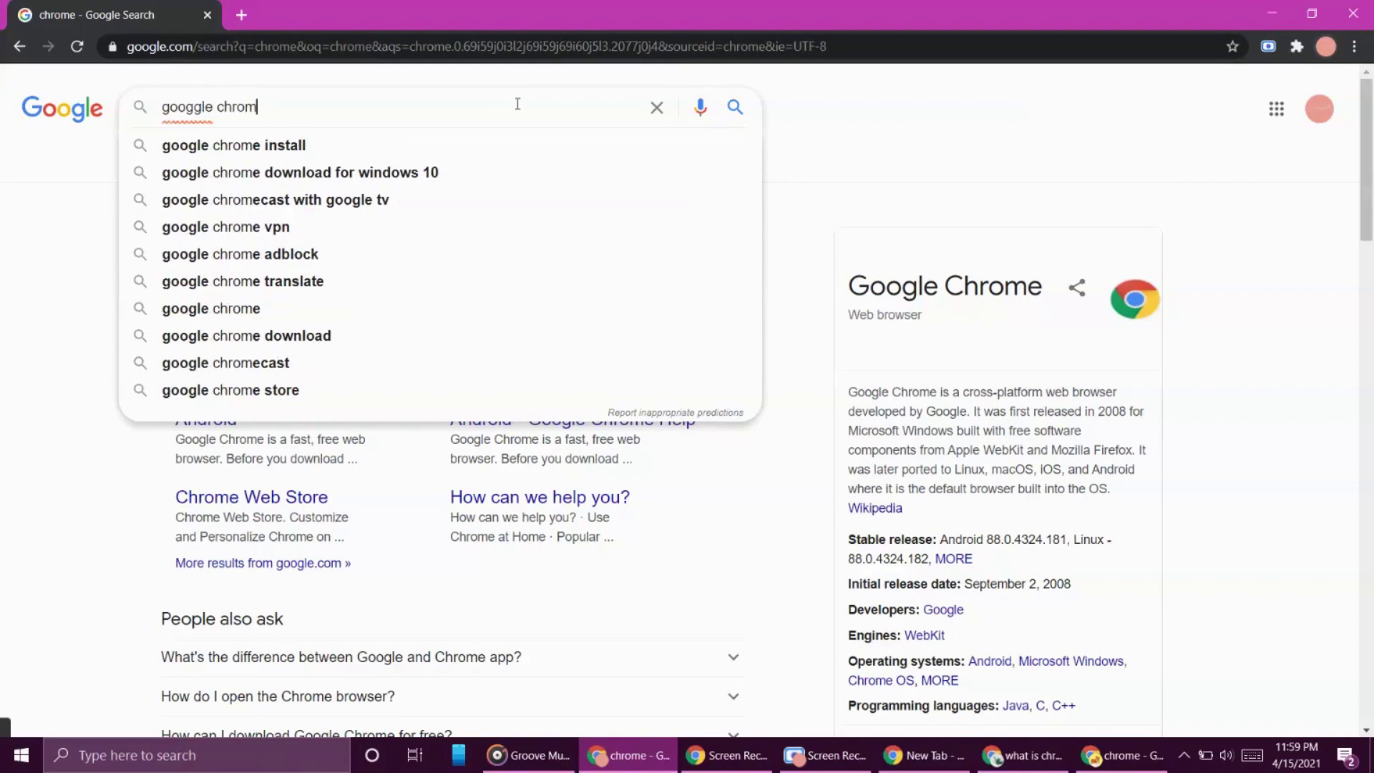
text(e we)
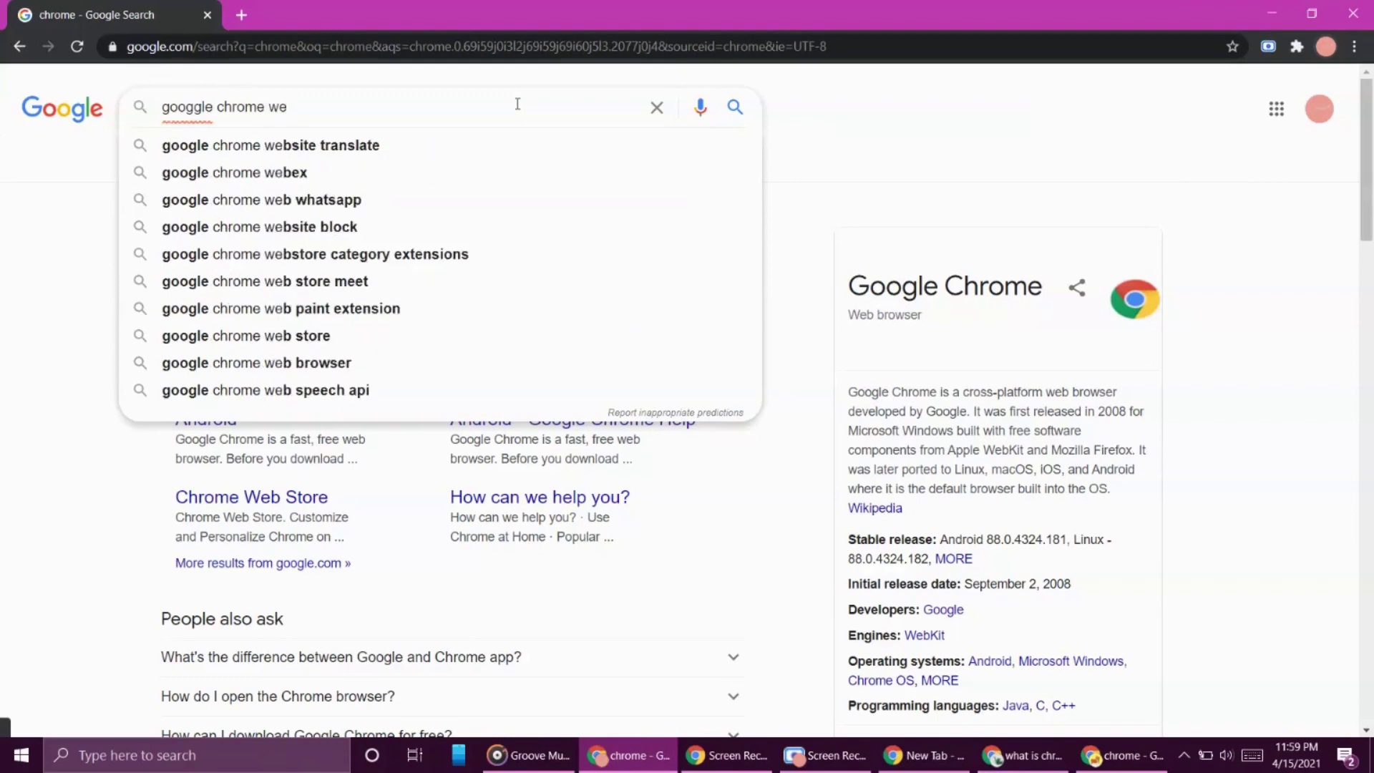
text(b)
text( store)
key(Return)
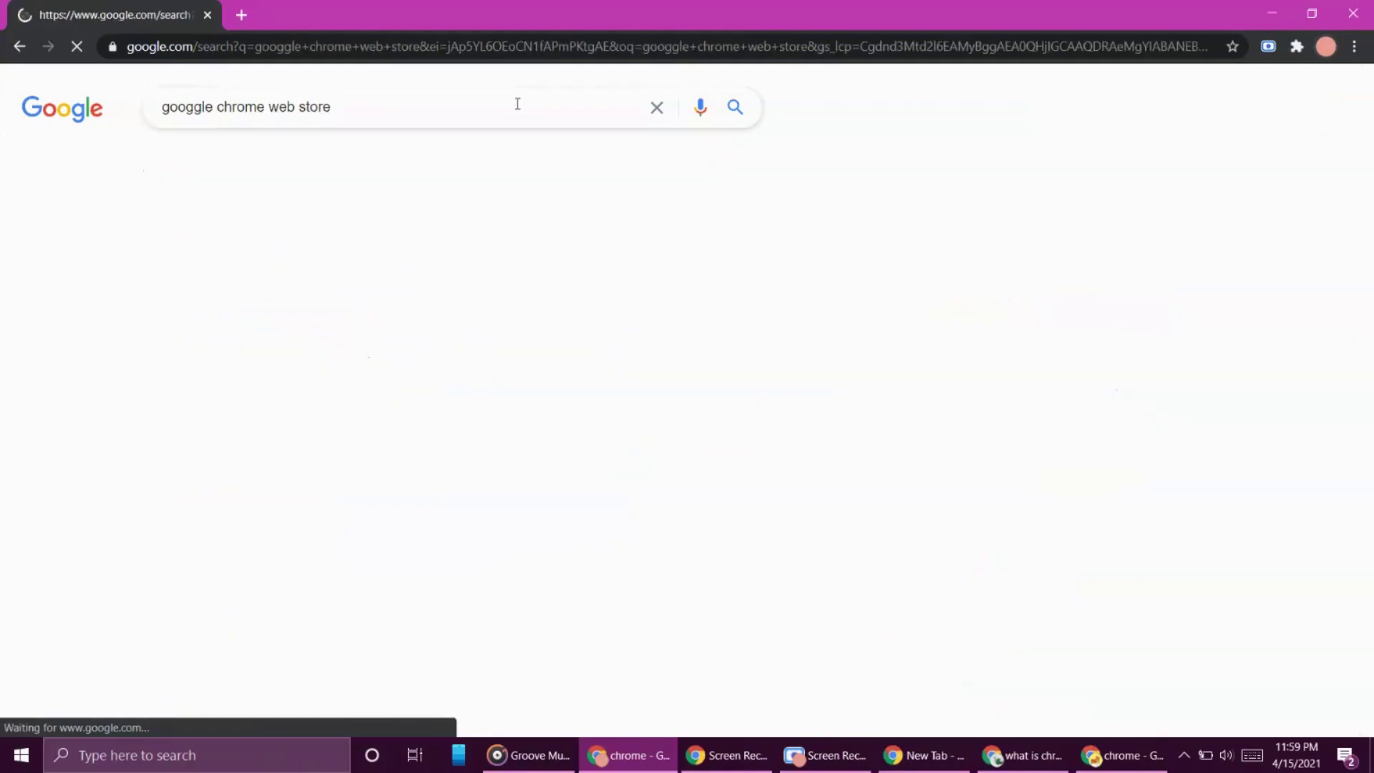
click(1119, 757)
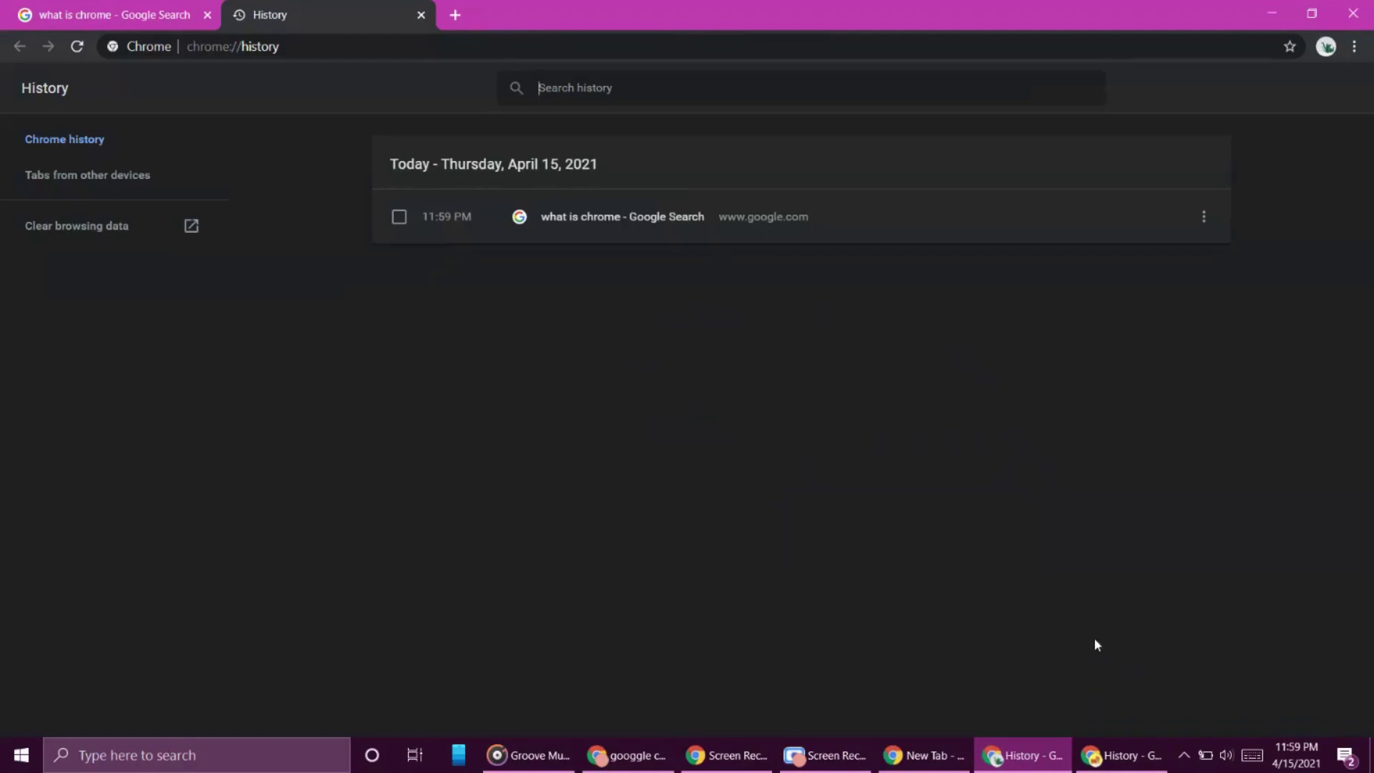
click(1116, 764)
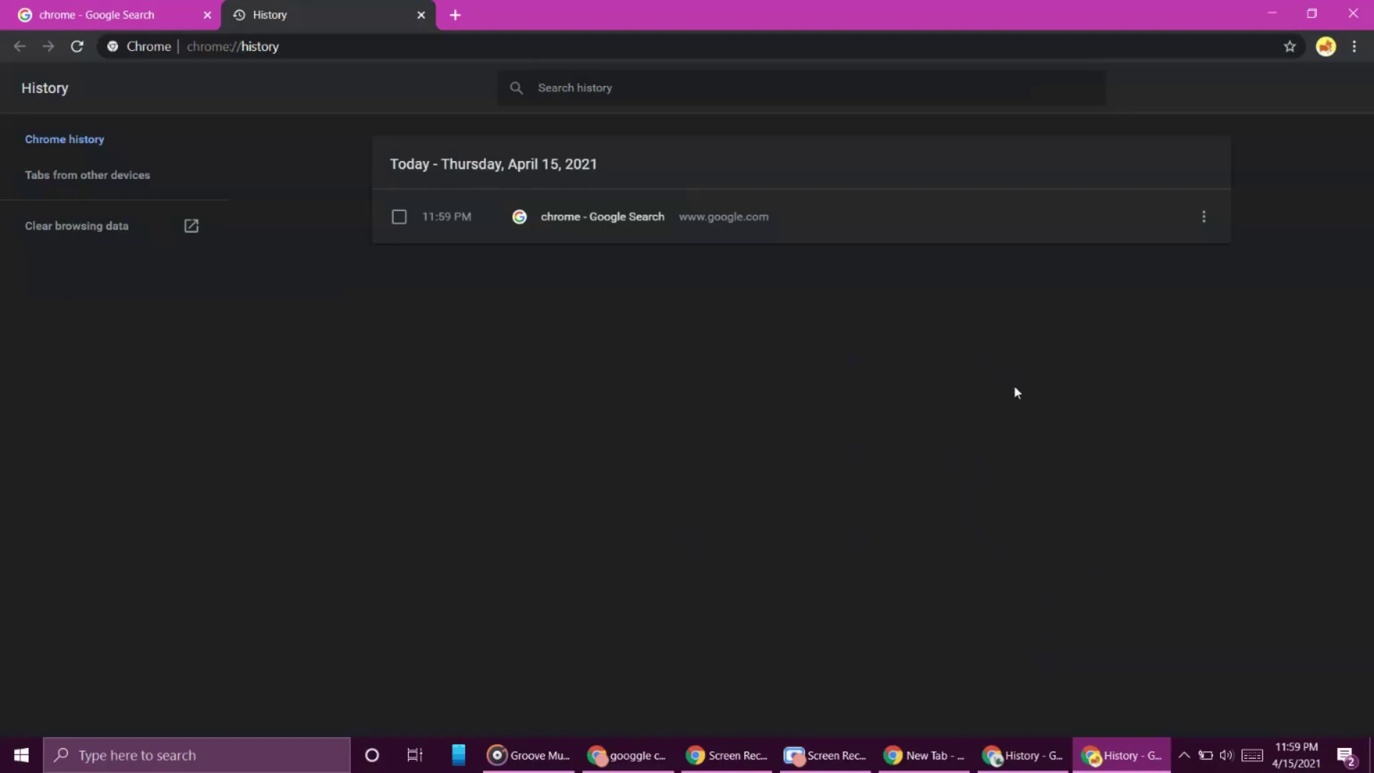
click(105, 7)
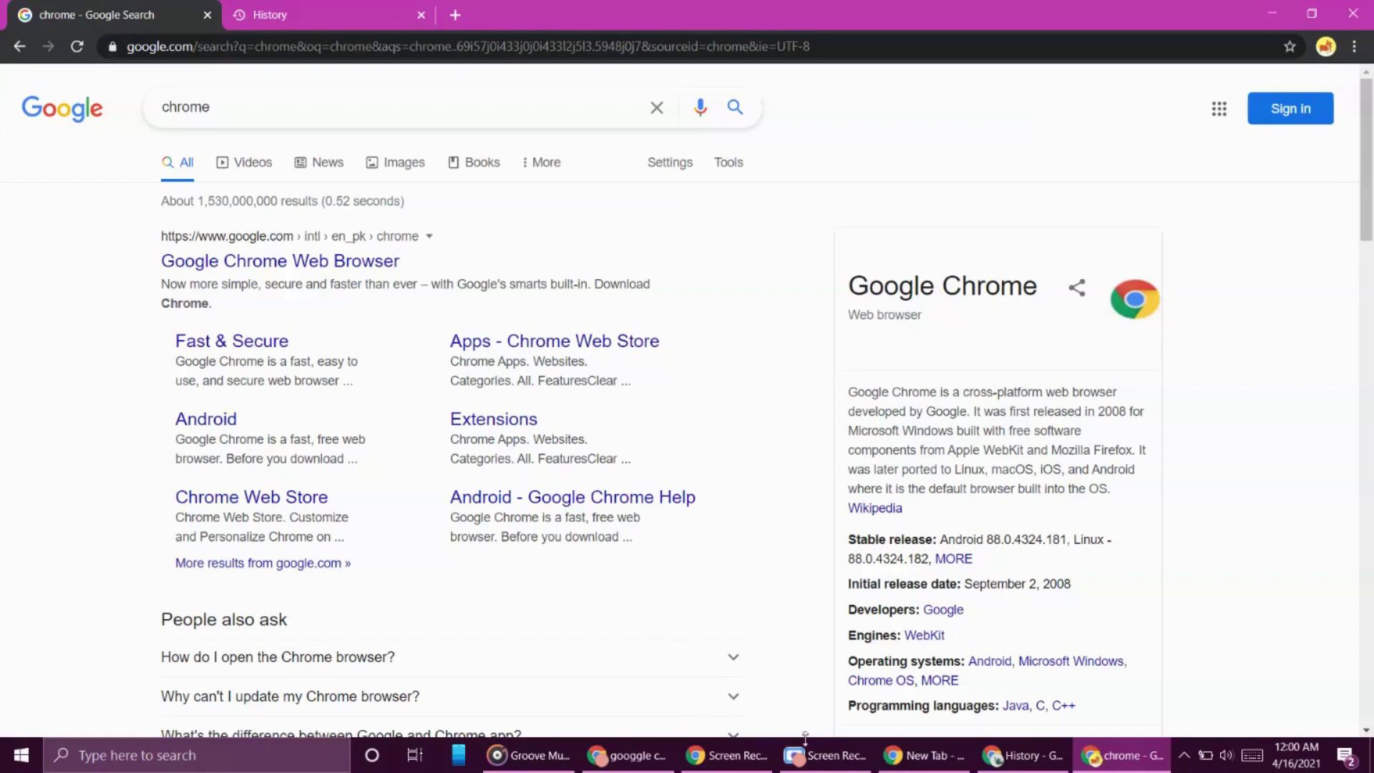
click(824, 756)
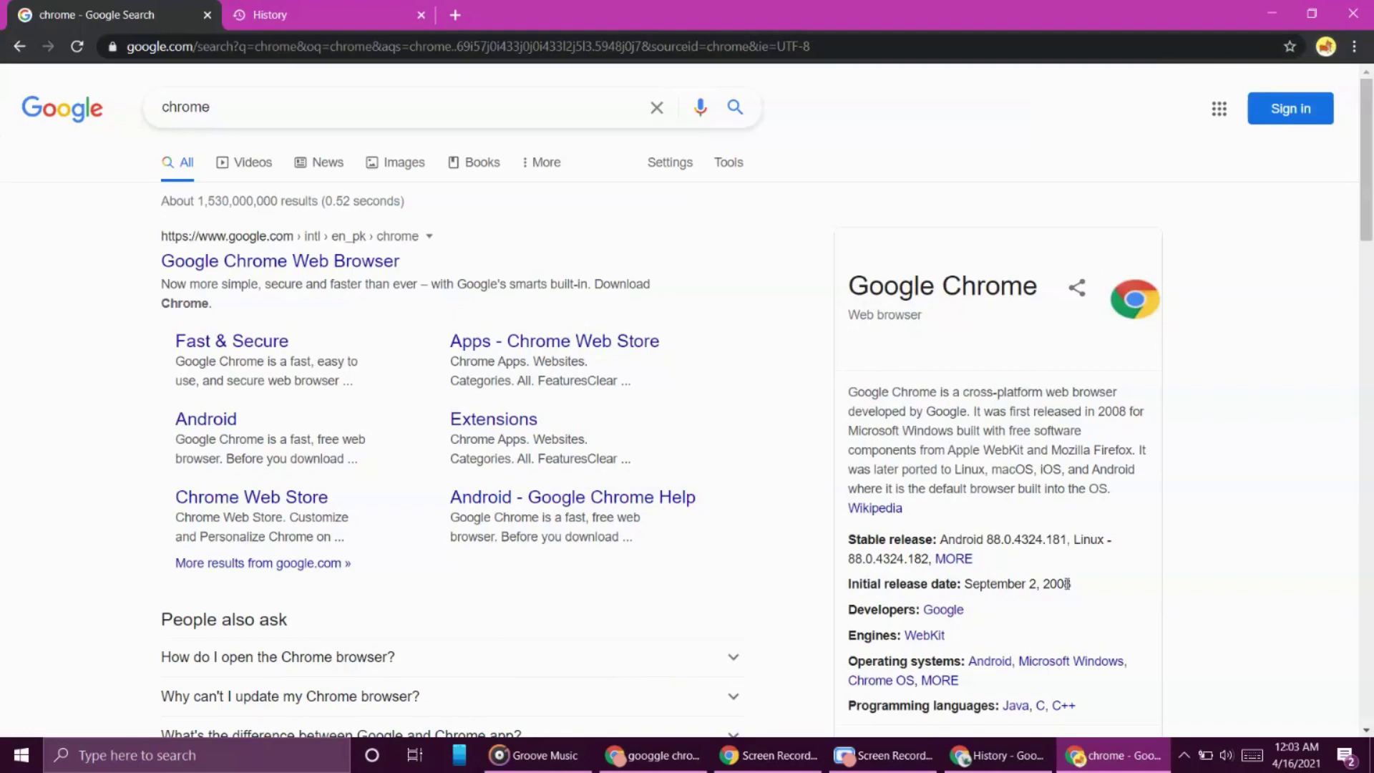
click(1011, 765)
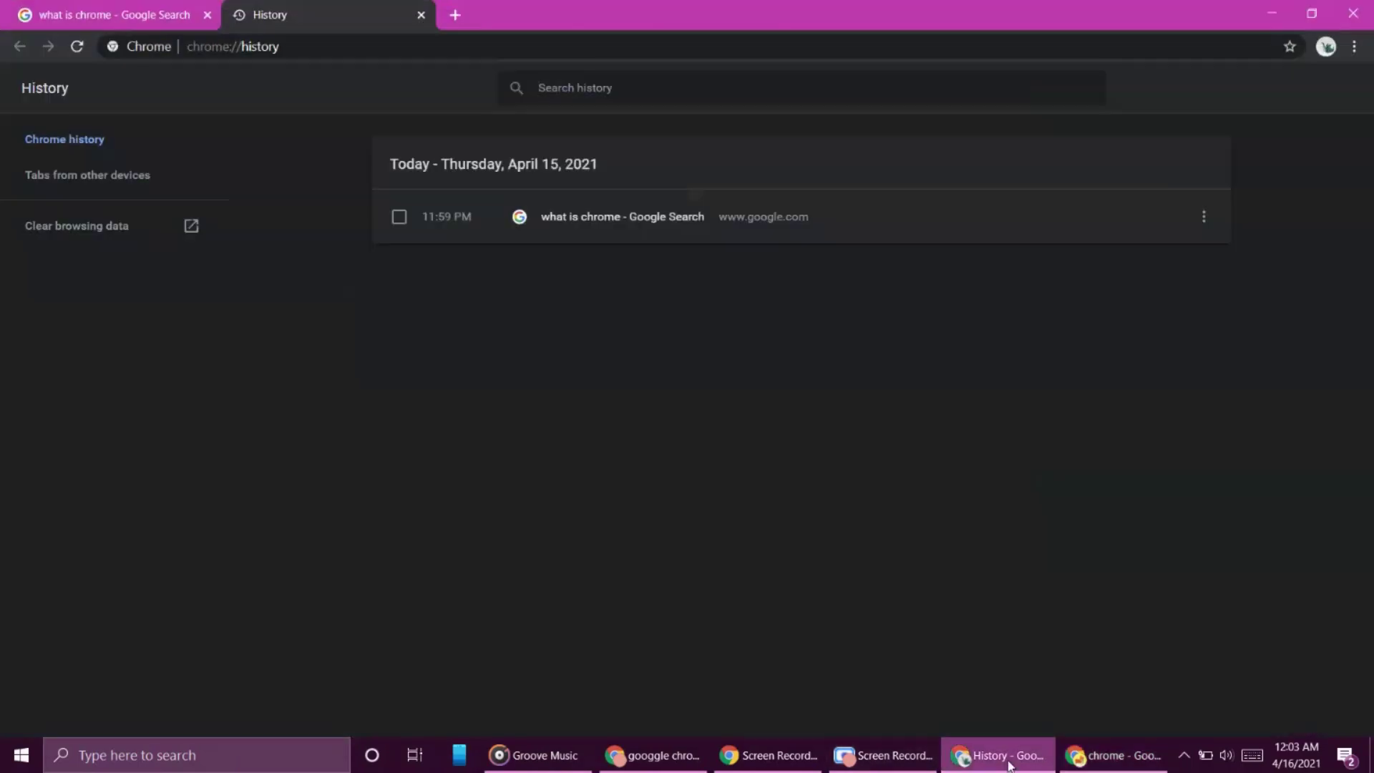
click(145, 9)
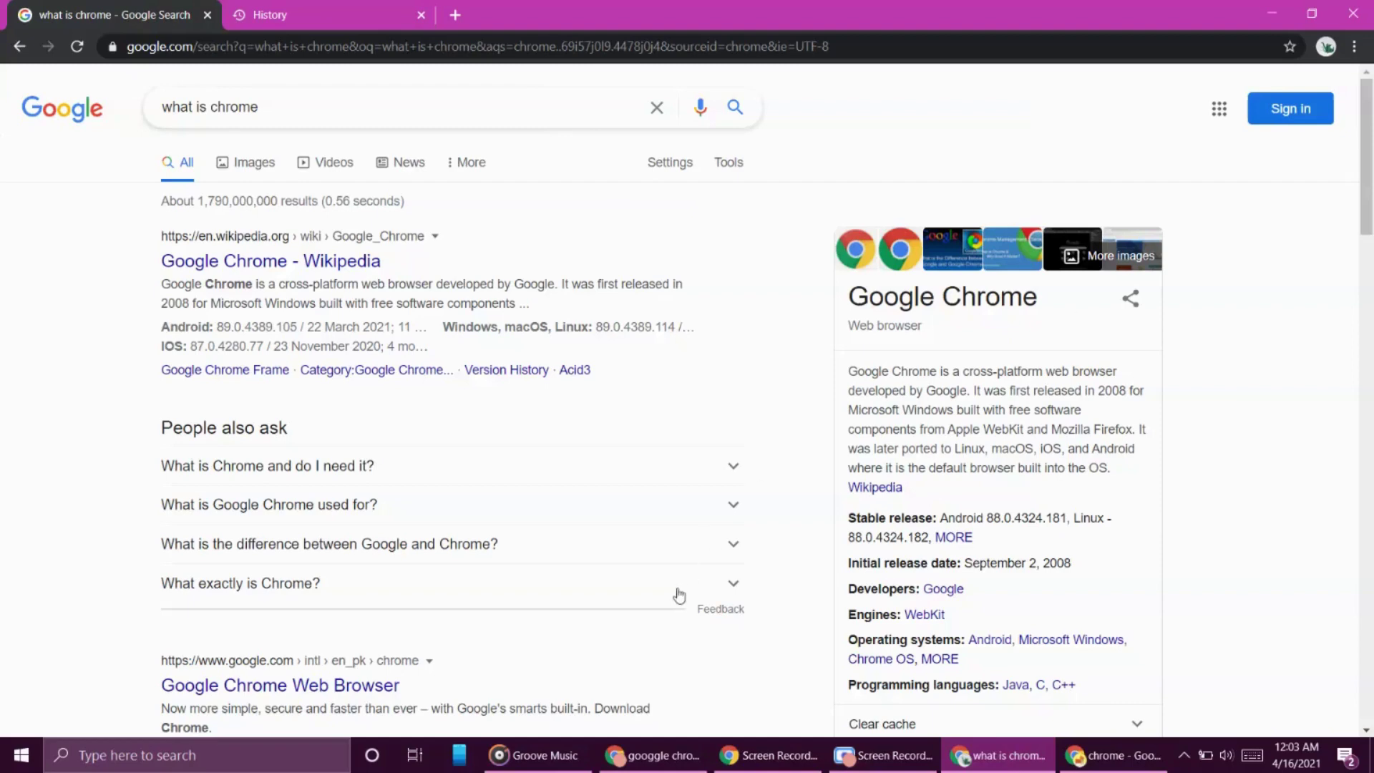
click(669, 763)
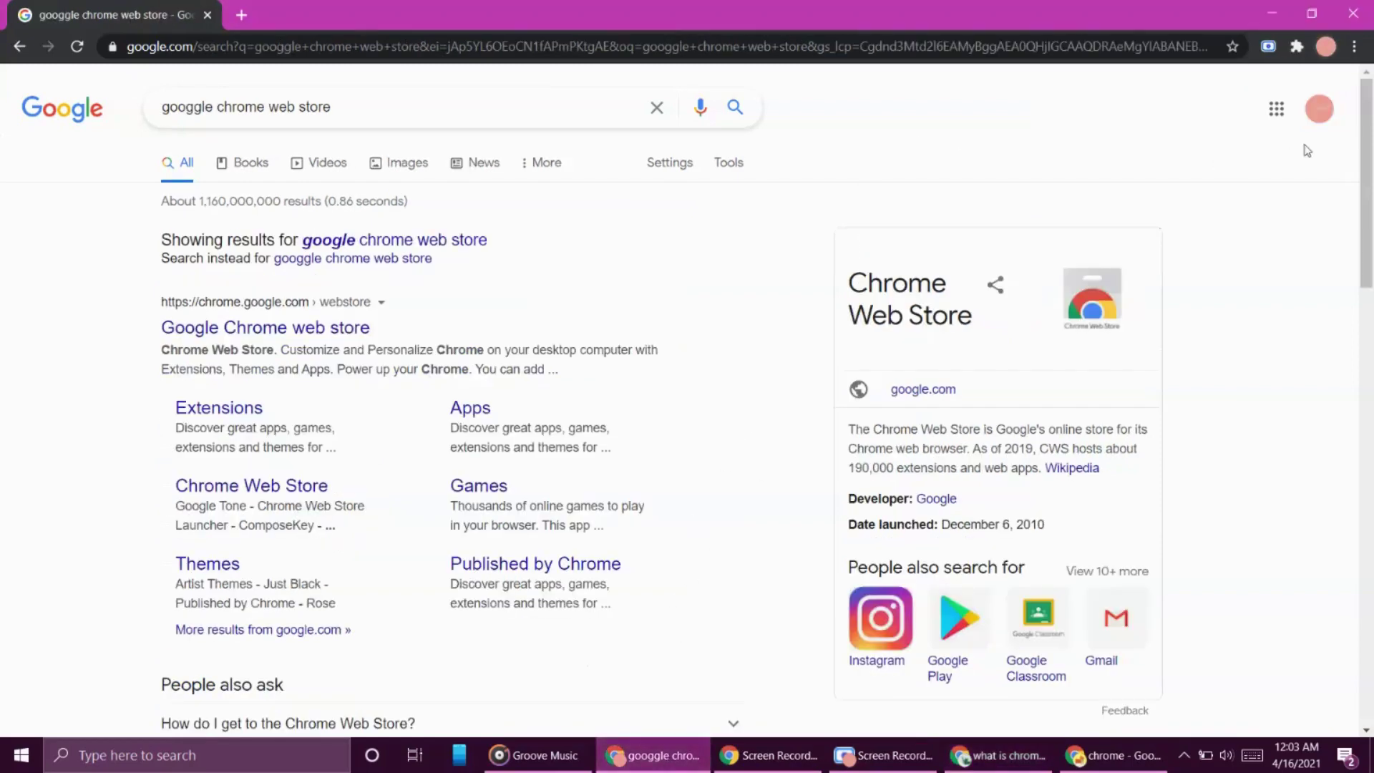
Open Manage people from the gear icon in the profile avatar list
click(1330, 48)
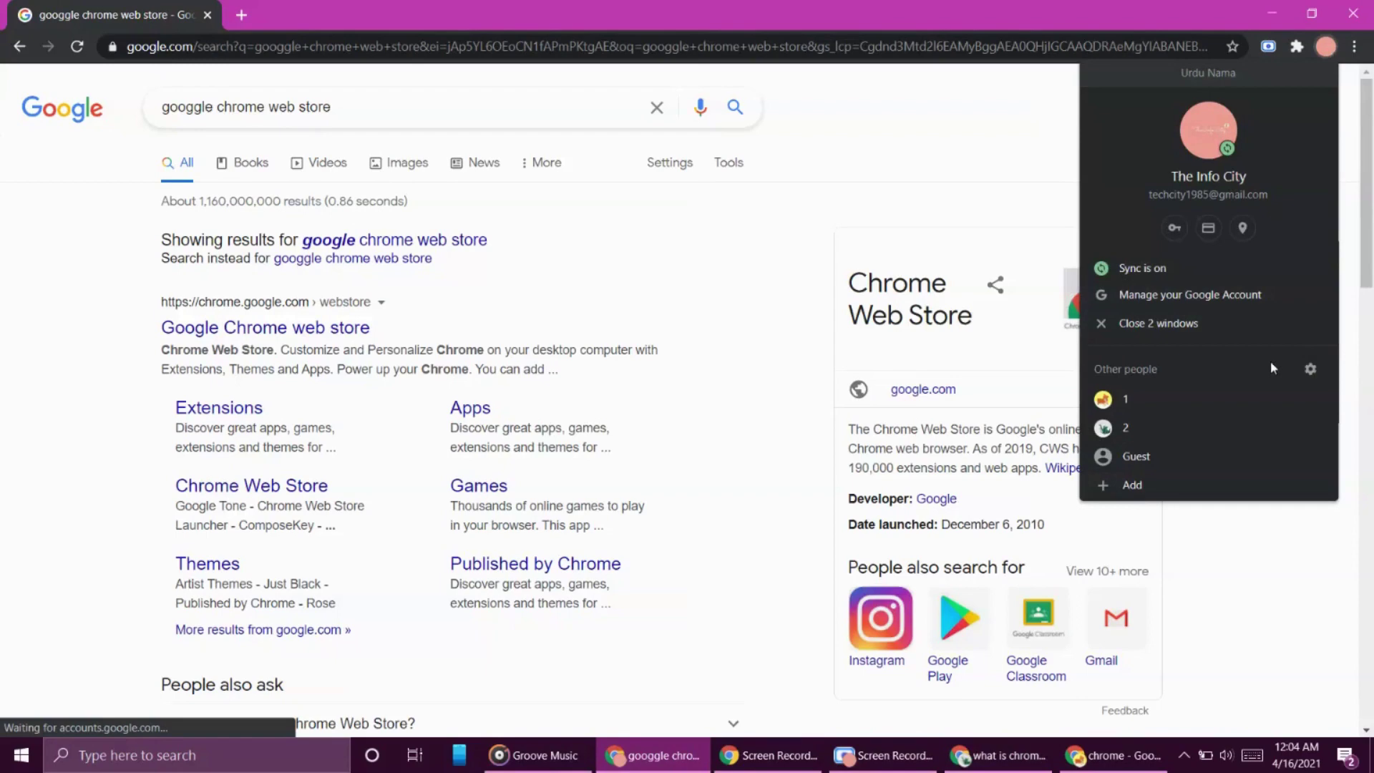
click(1311, 369)
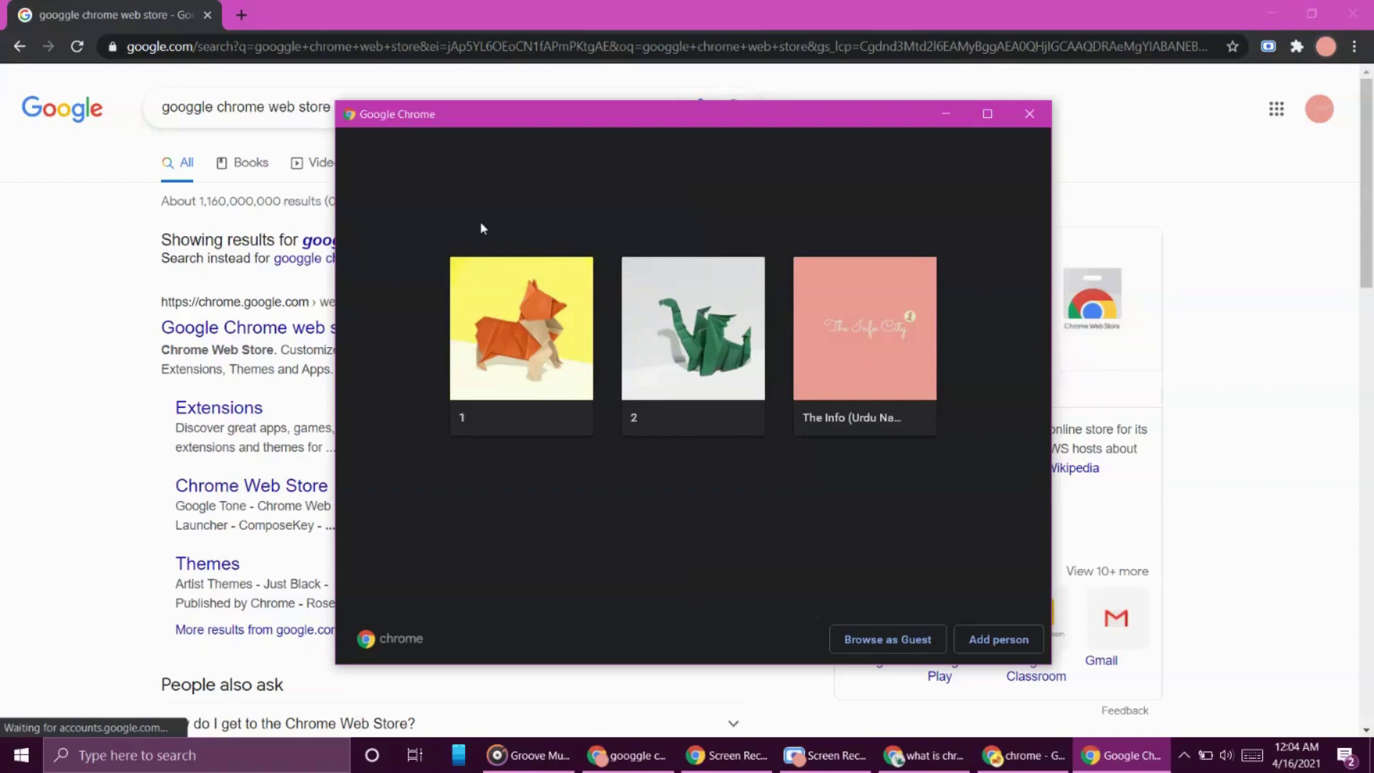
Remove profile 1 from its card menu, confirming the permanent deletion
click(582, 269)
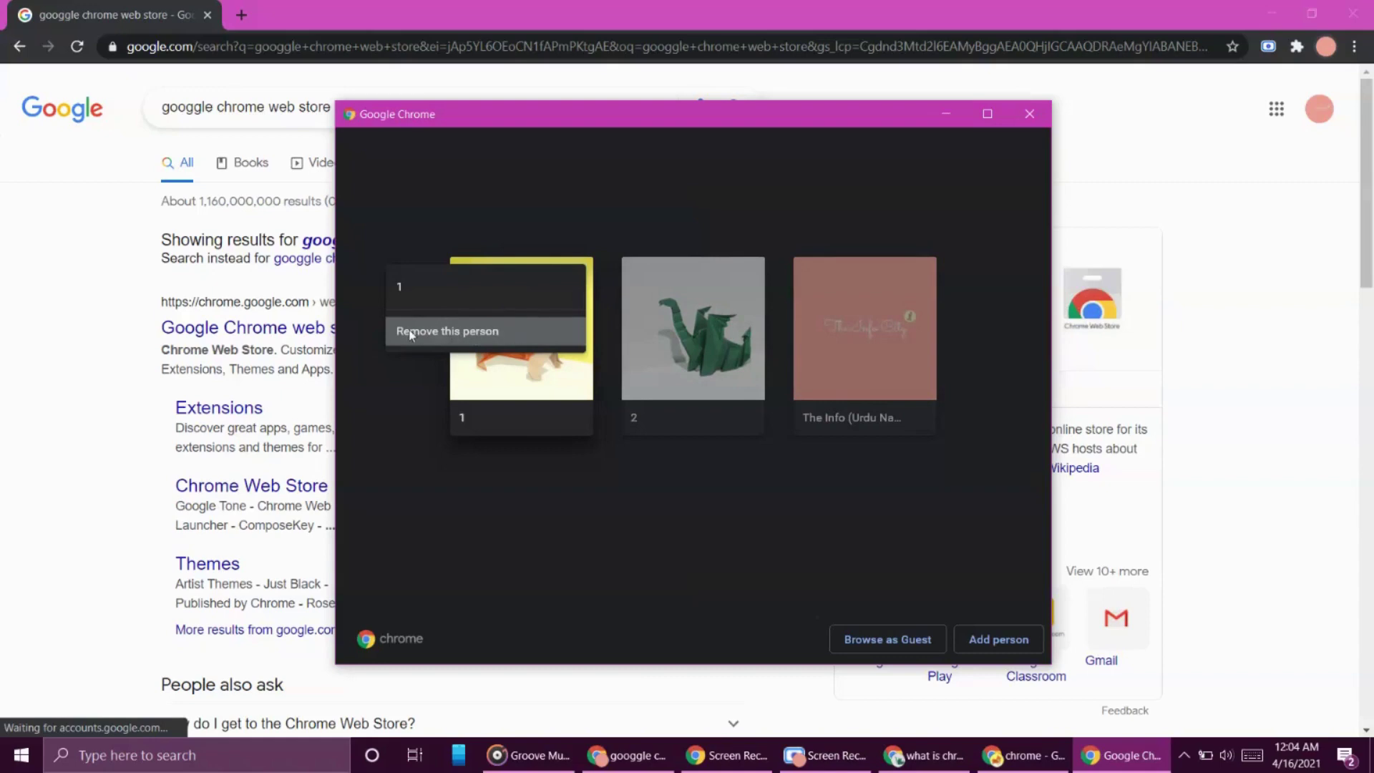
click(471, 338)
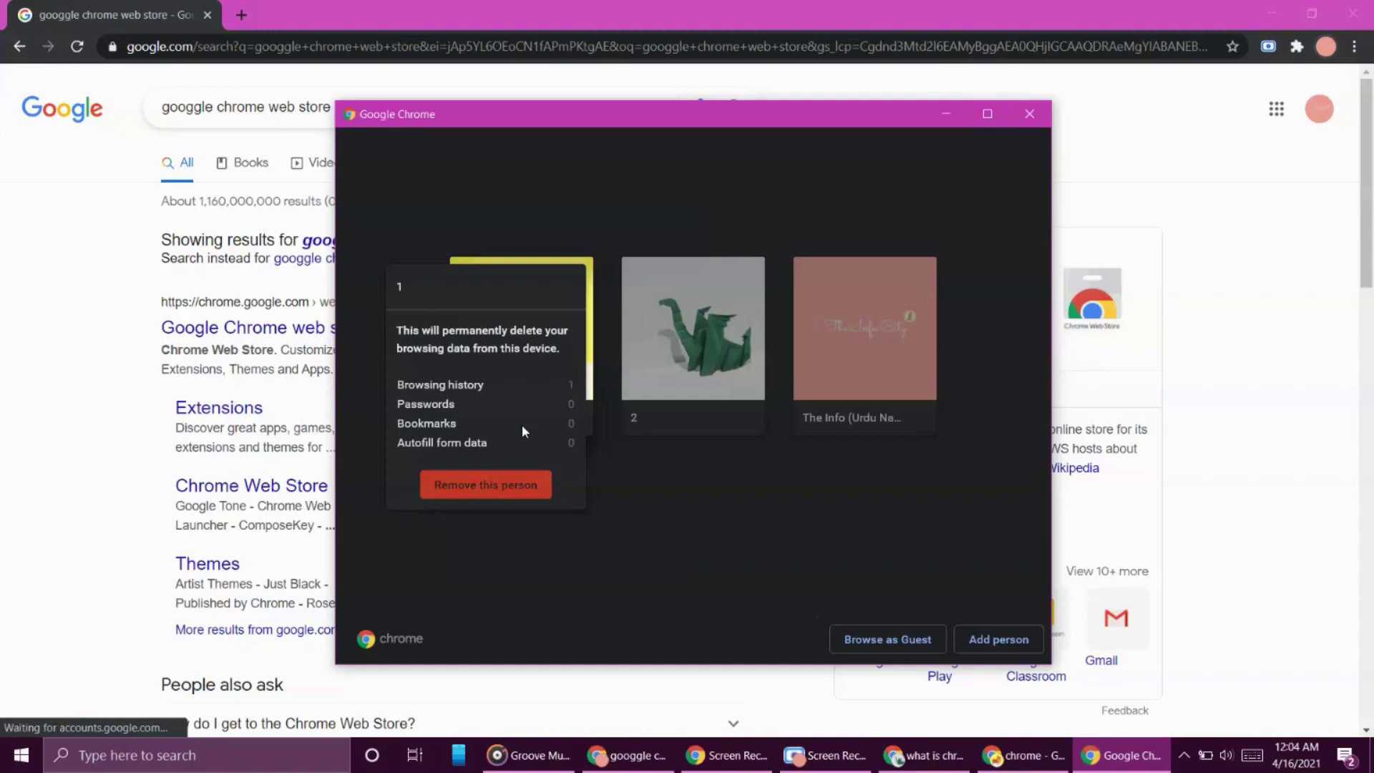
click(493, 487)
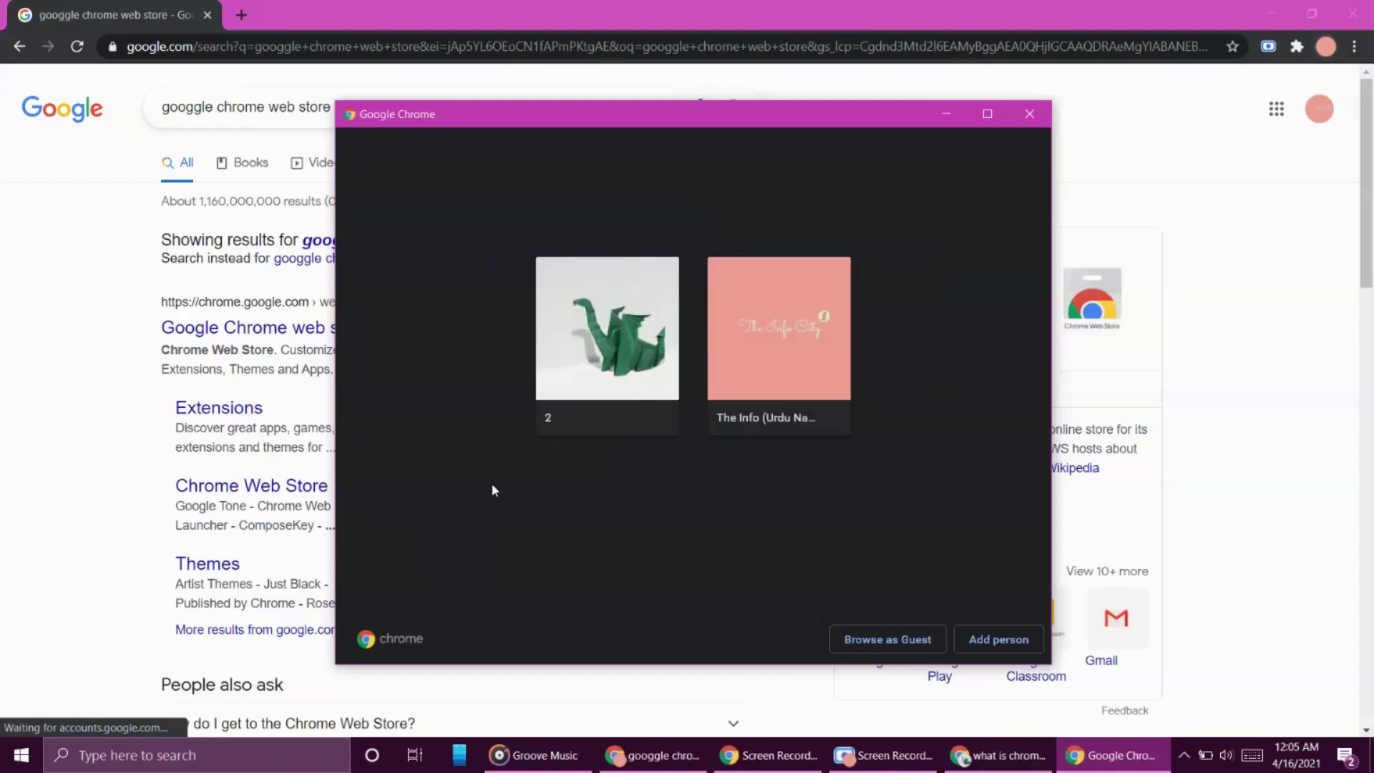
mouse_move(607, 333)
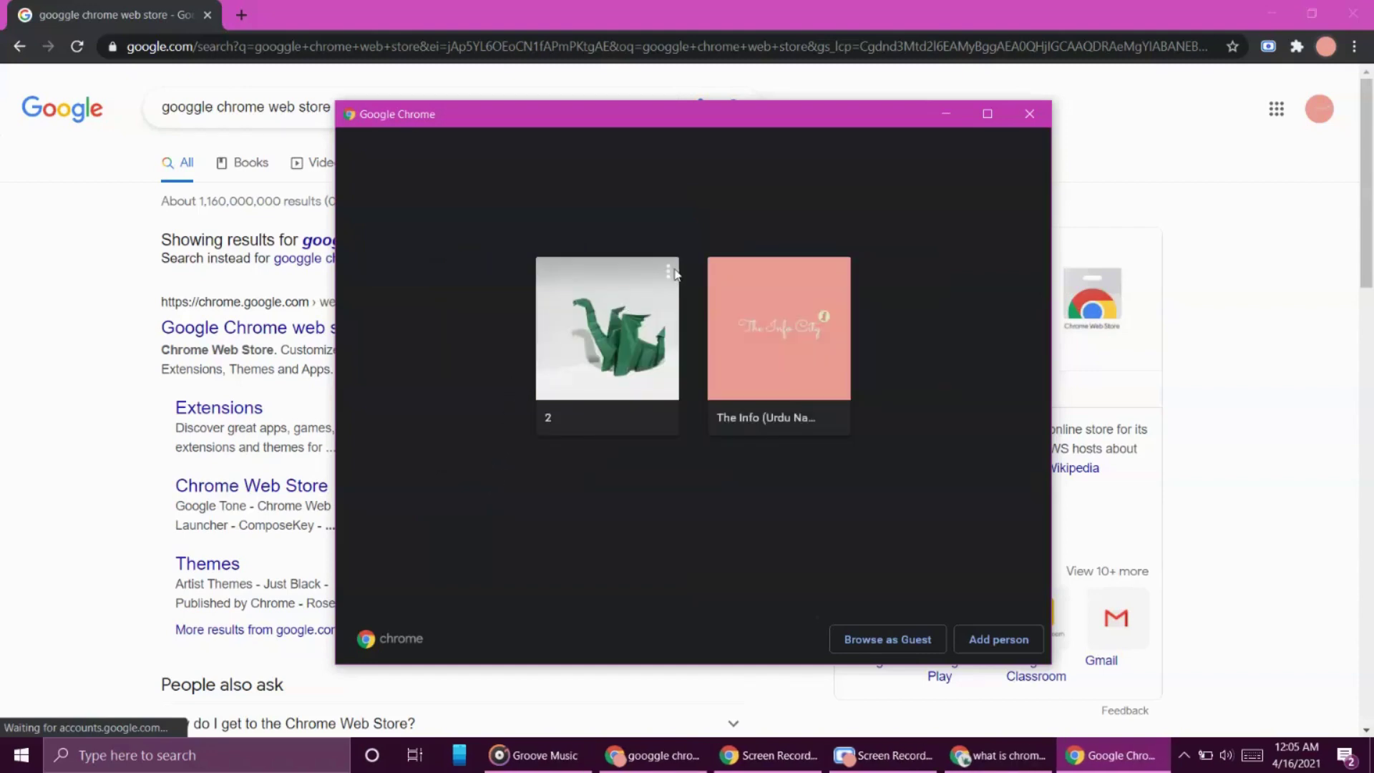
Remove profile 2 the same way, confirming the deletion
click(669, 272)
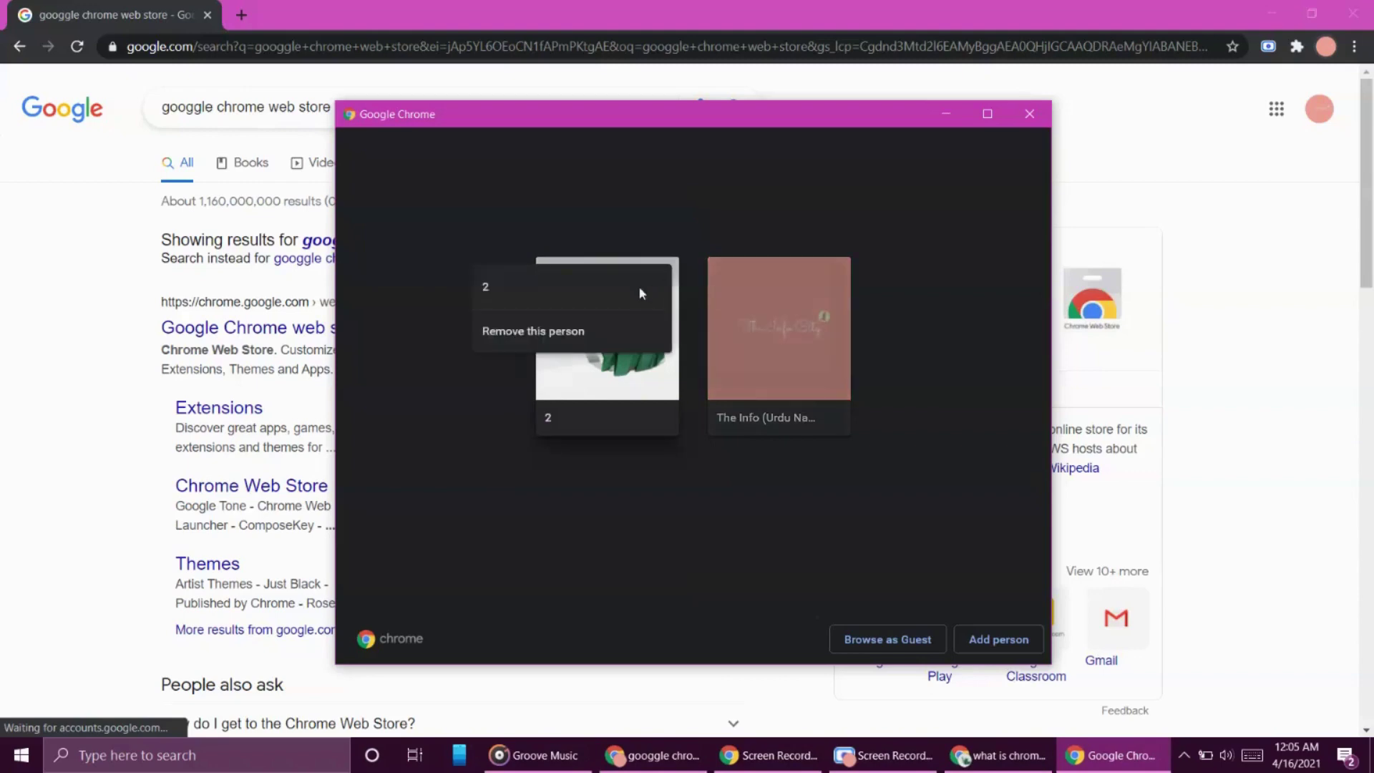
click(601, 331)
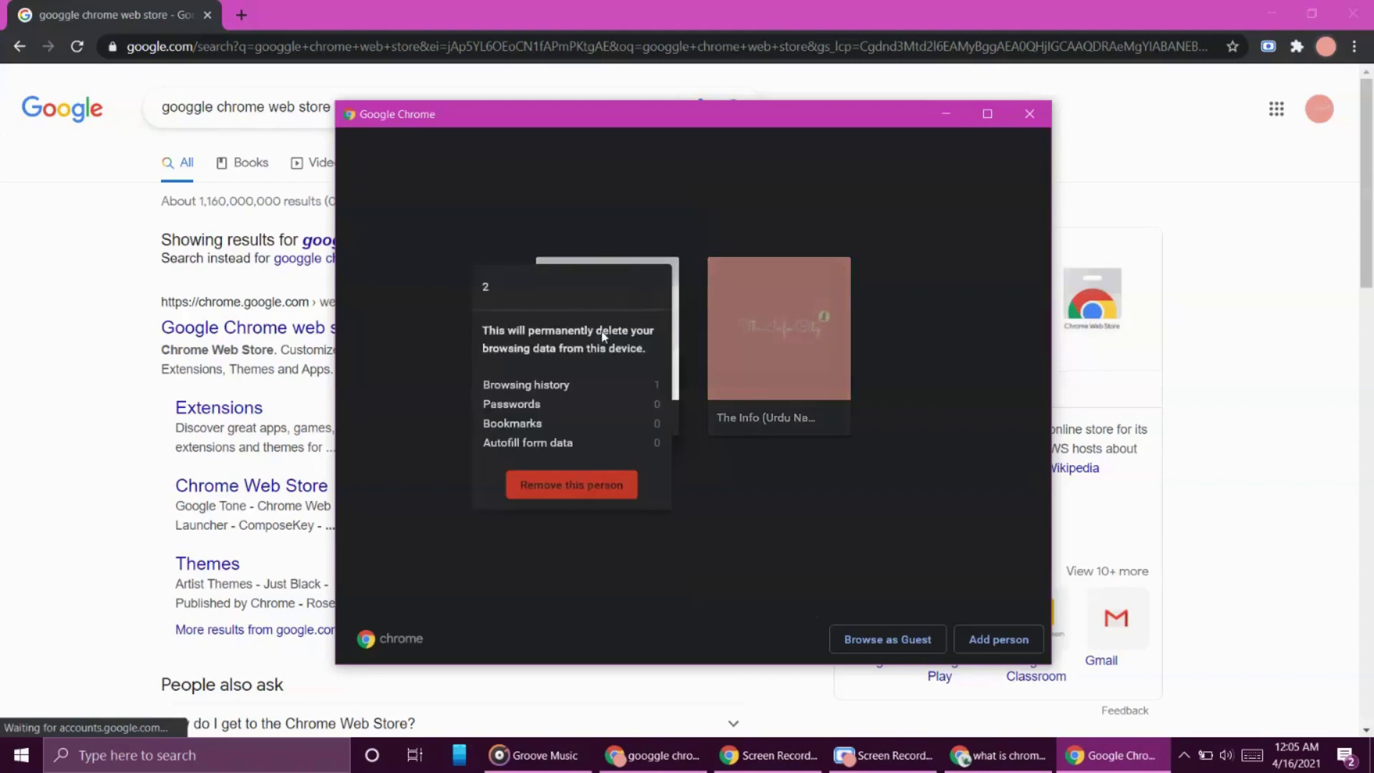
click(586, 487)
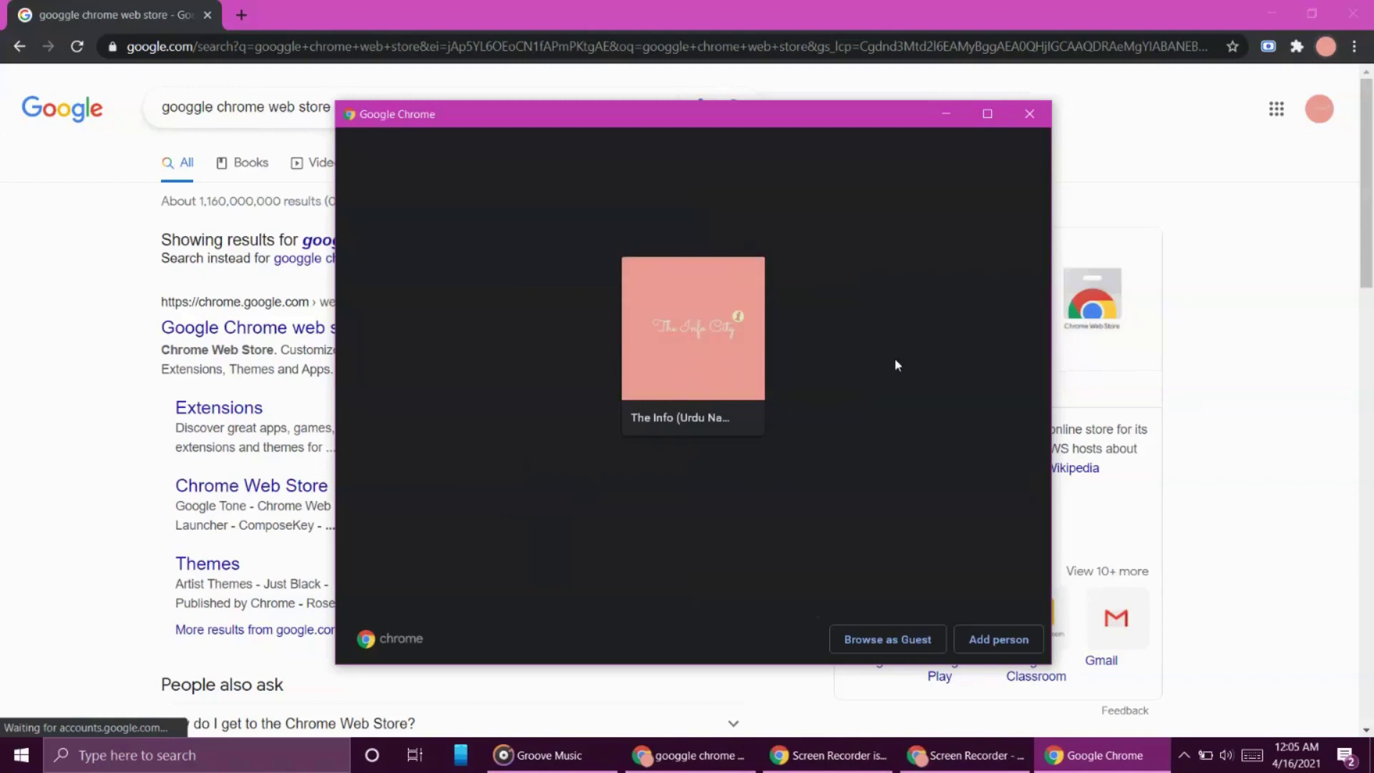
mouse_move(693, 328)
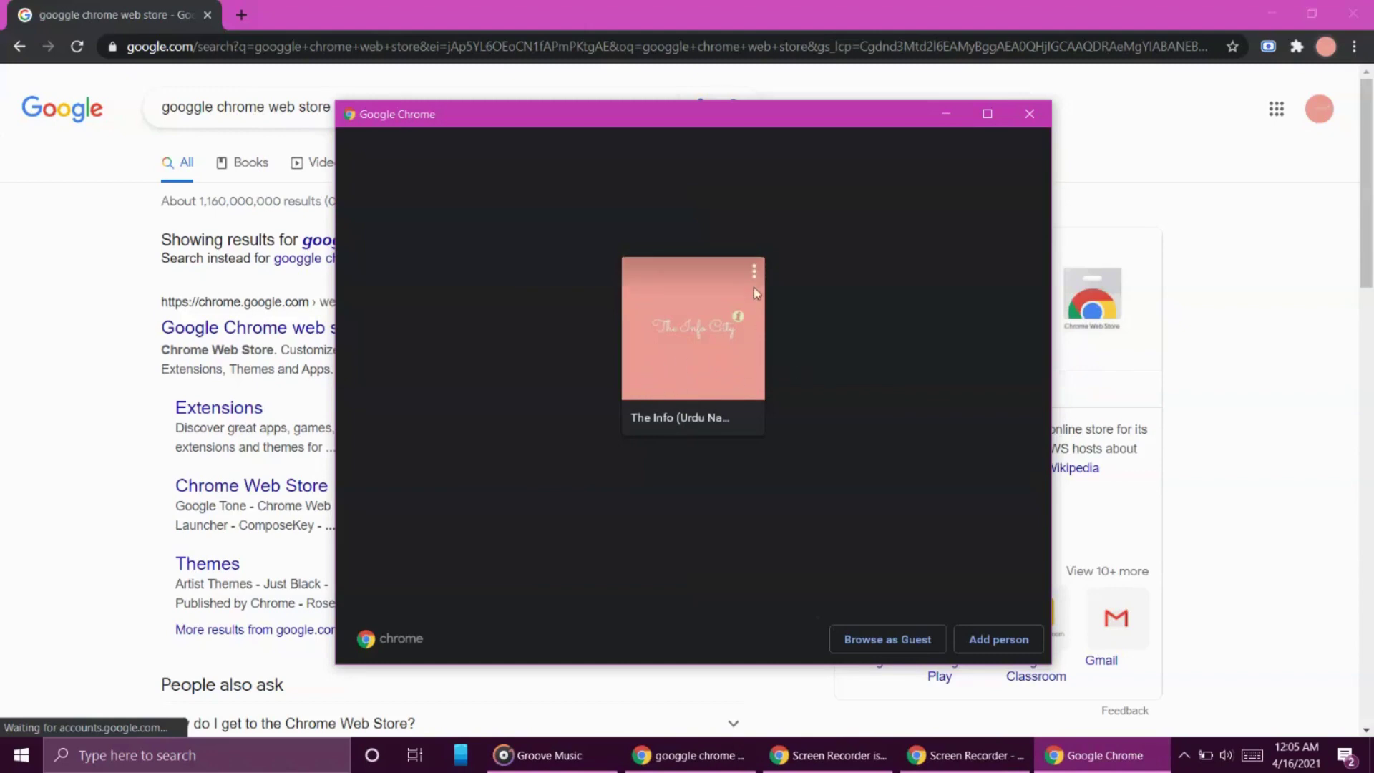
click(755, 268)
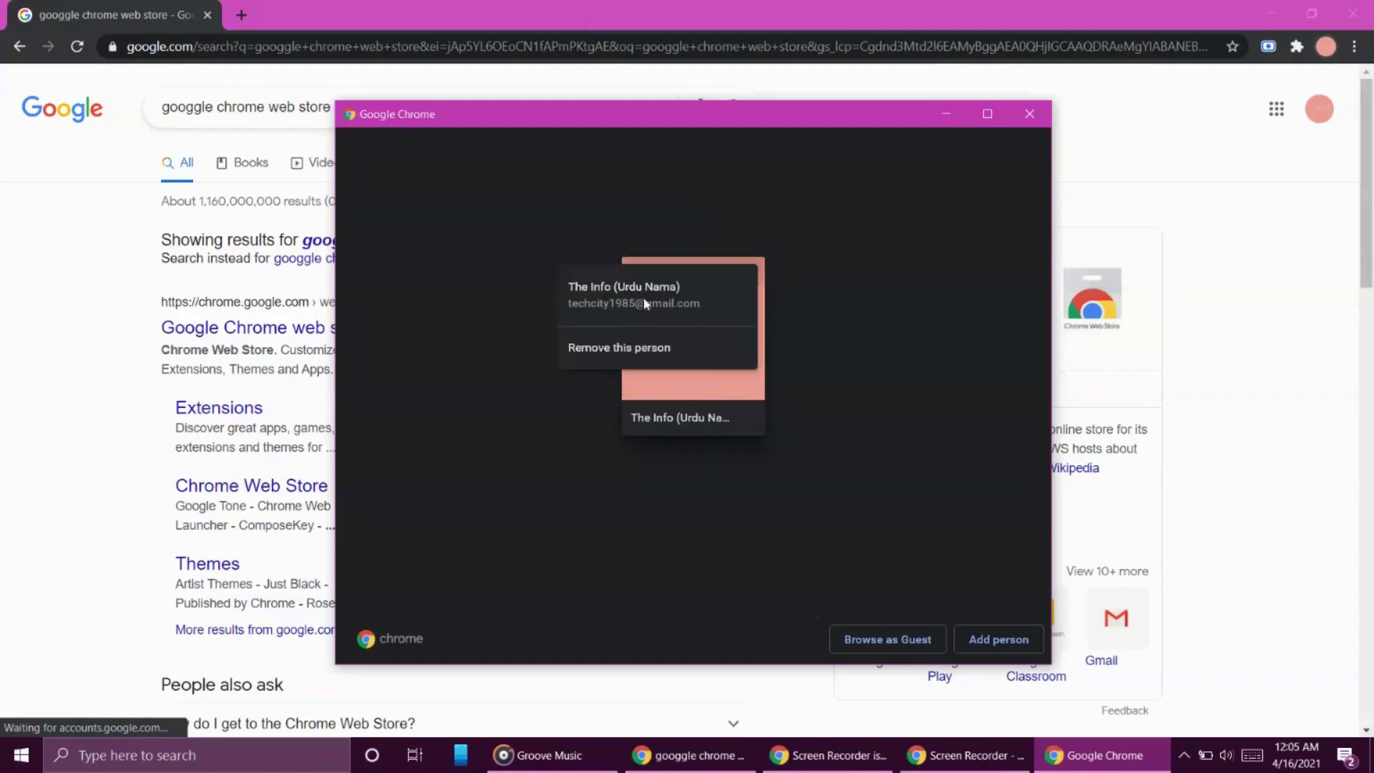
Dismiss the main profile's card menu and close the Manage people window
click(823, 247)
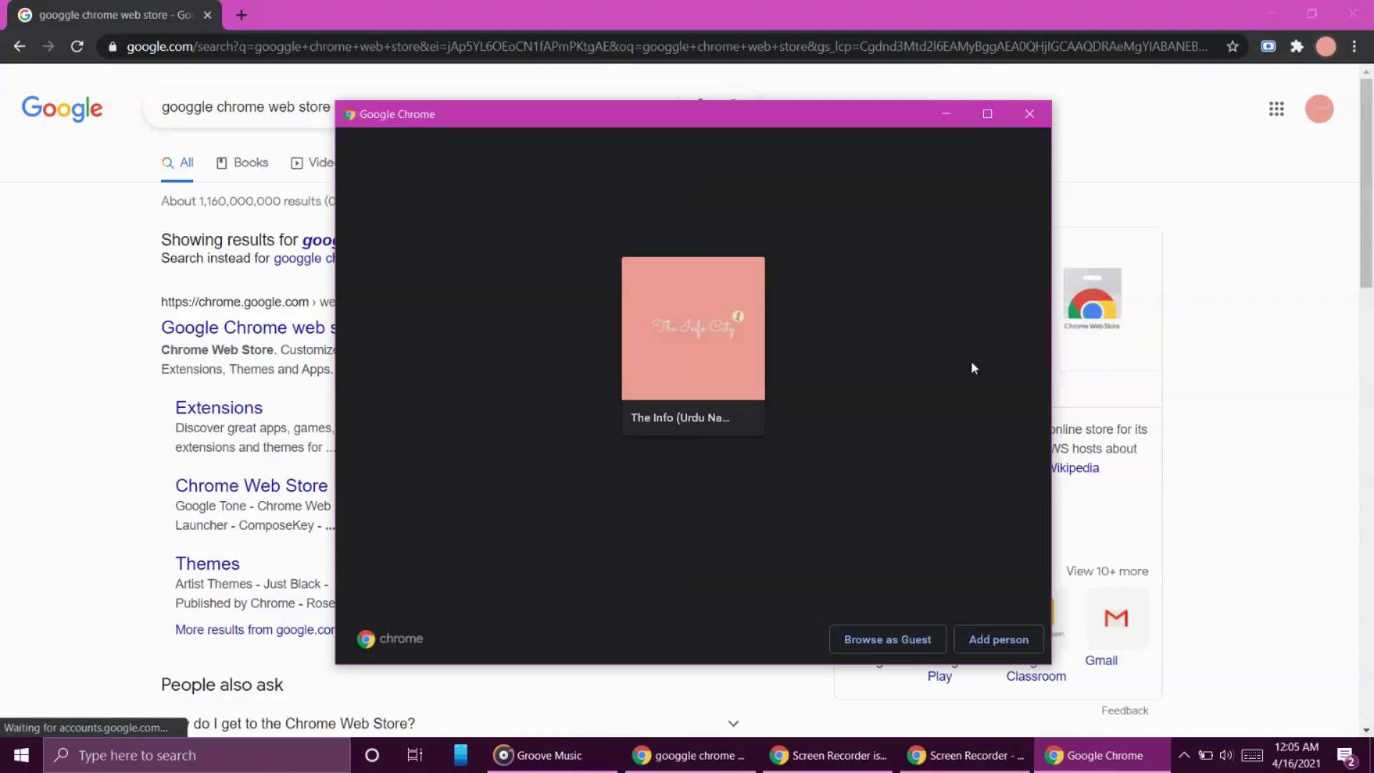
click(1029, 114)
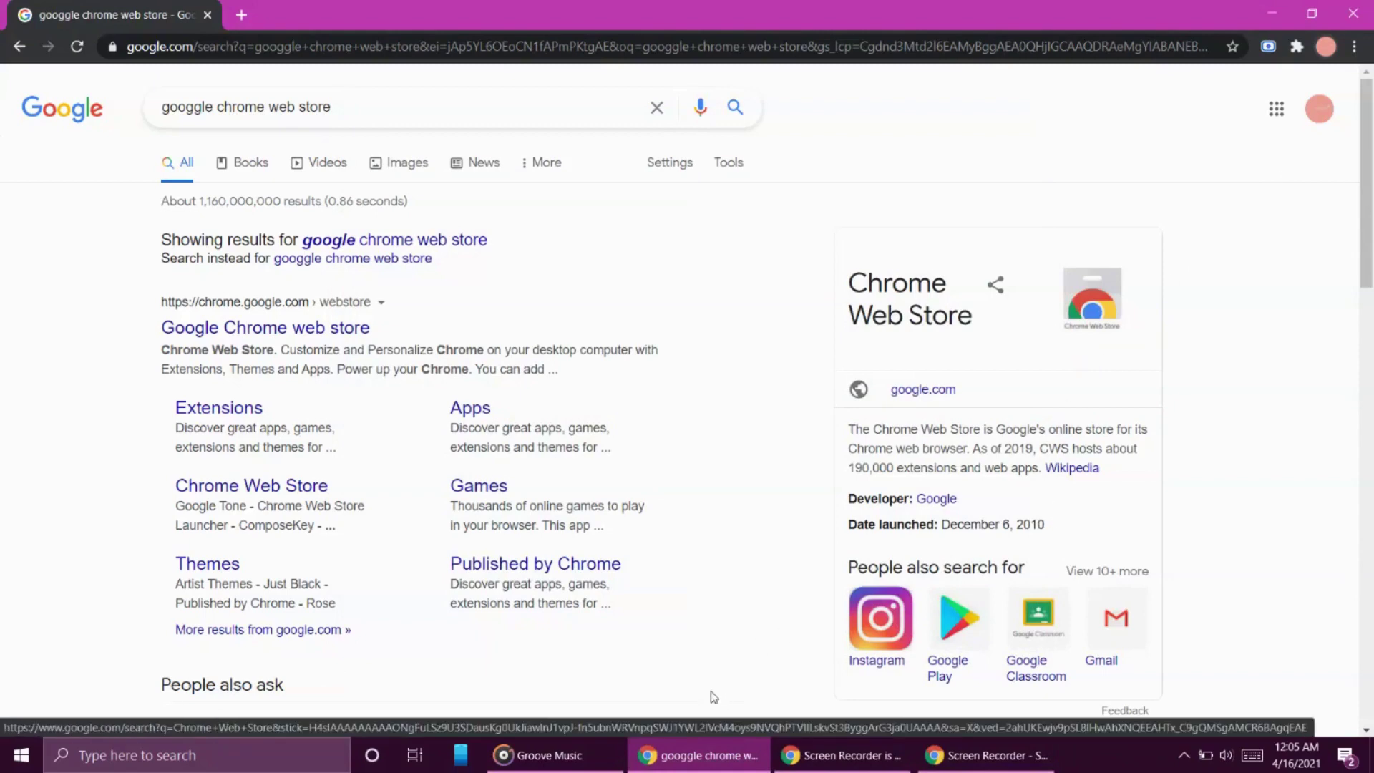
click(846, 759)
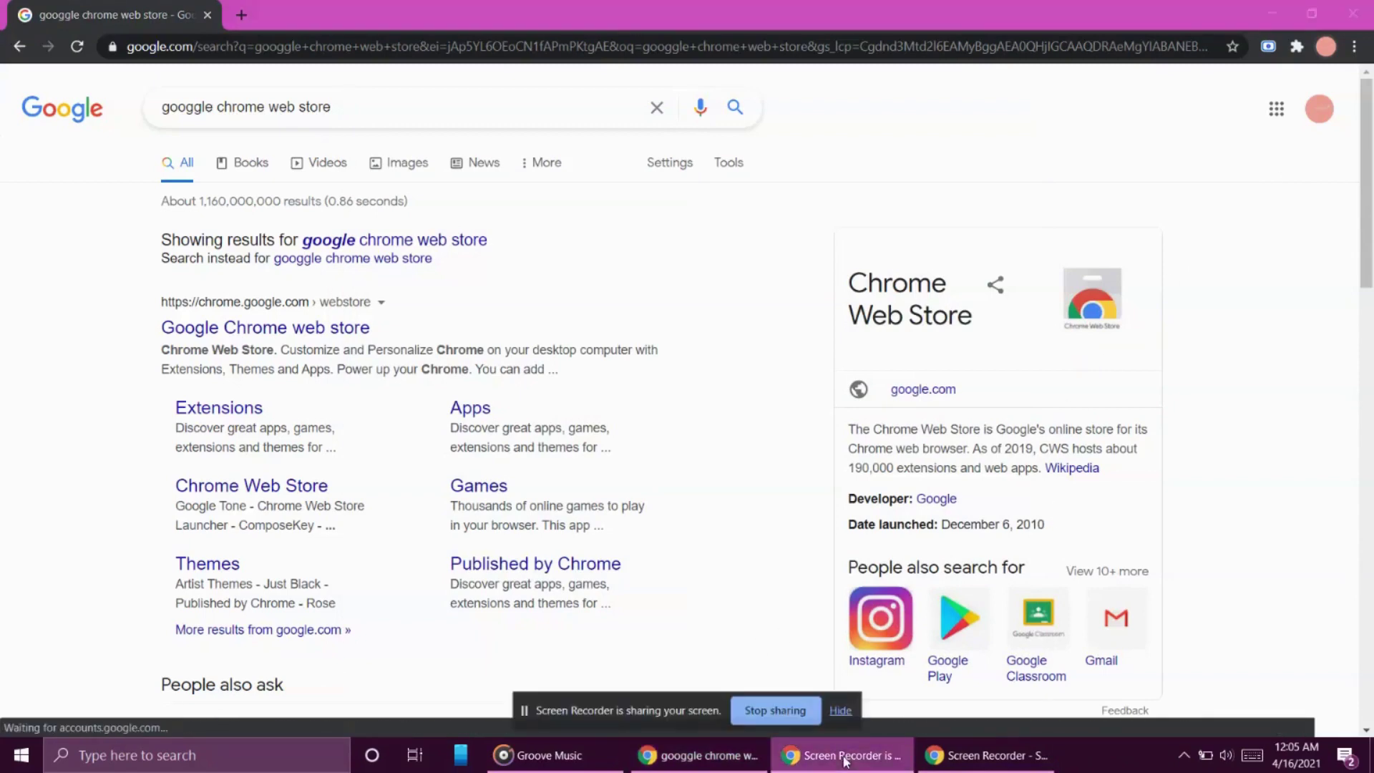